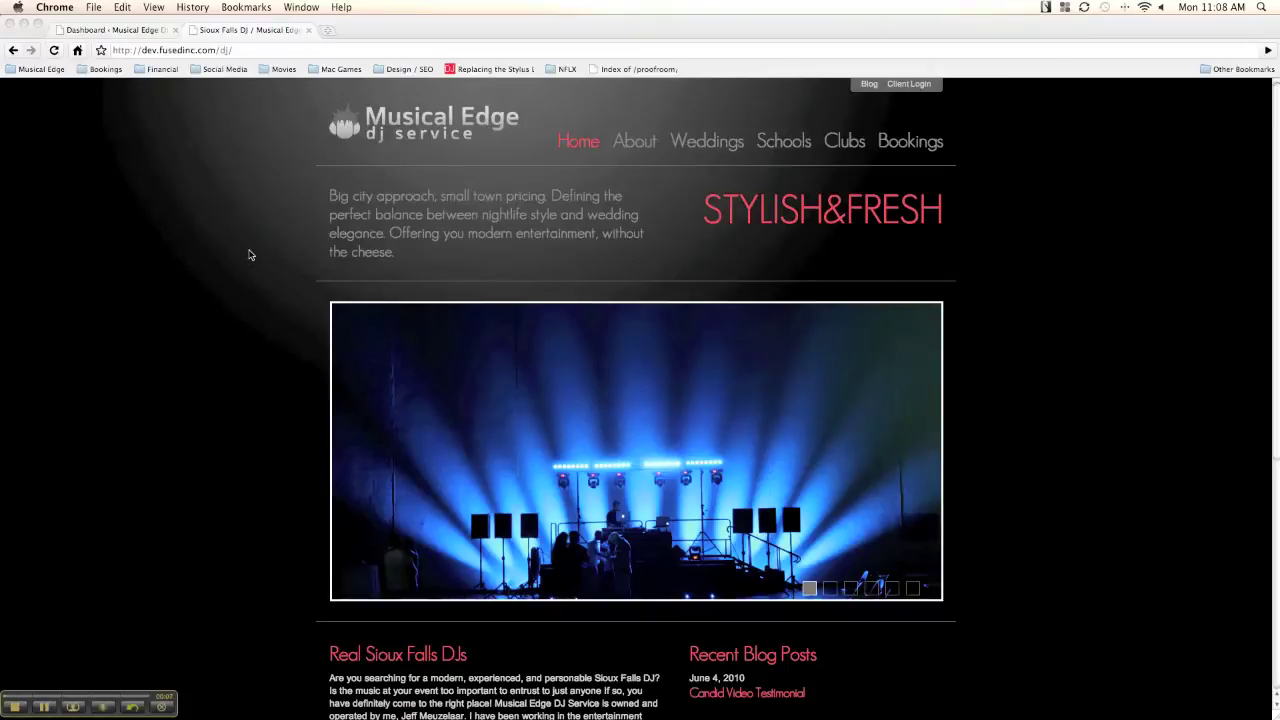
# Cycle through all six home page slideshow photos and return to the first
pyautogui.scroll(-5, 250, 255)
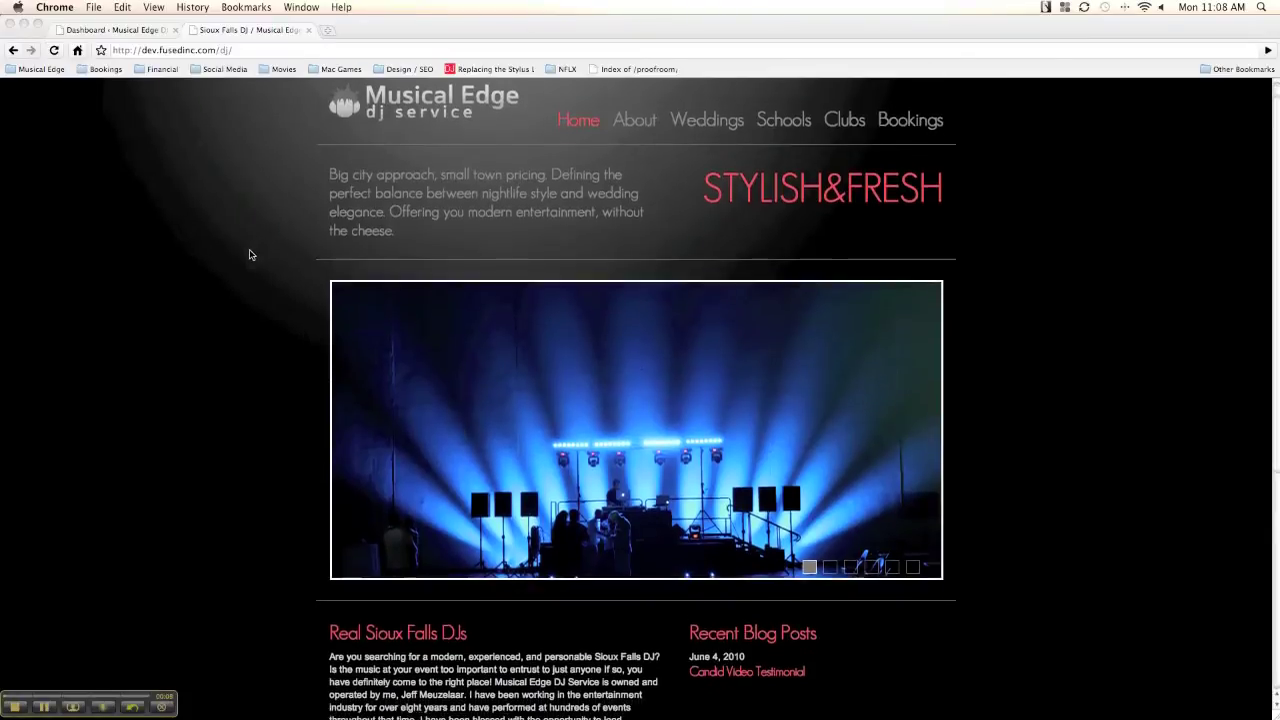
pyautogui.scroll(5, 250, 255)
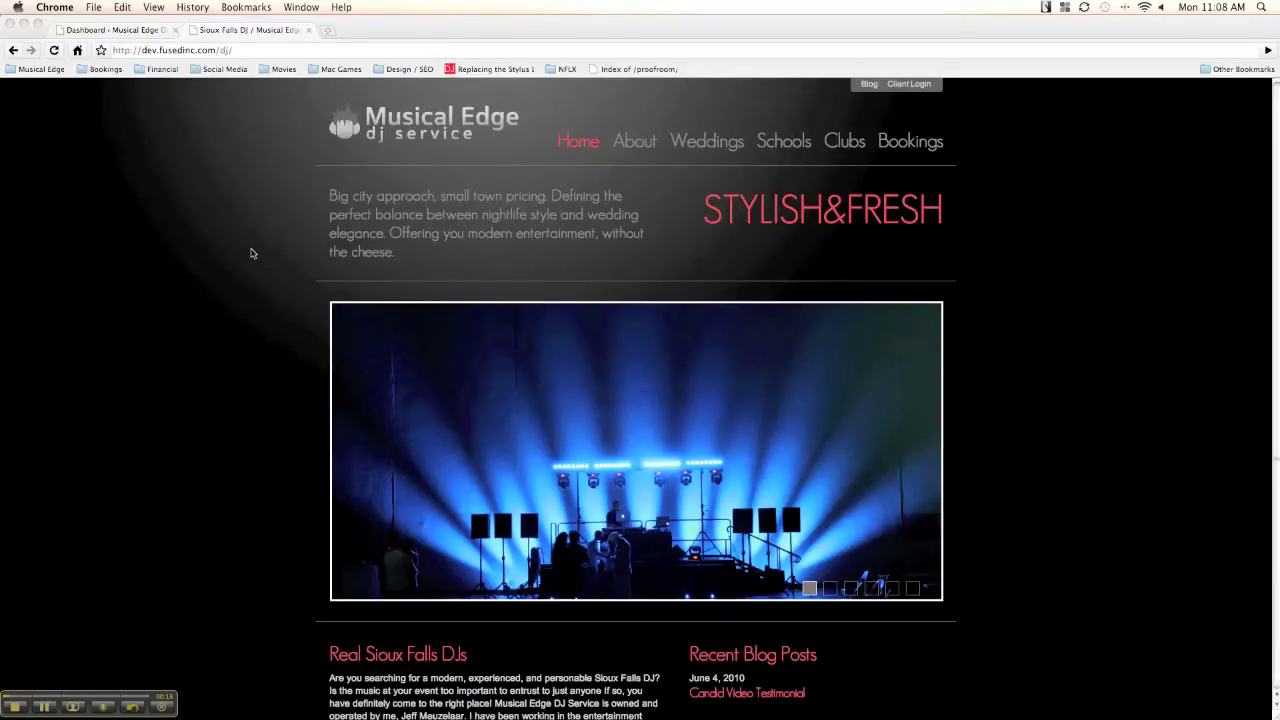
pyautogui.scroll(-5, 251, 253)
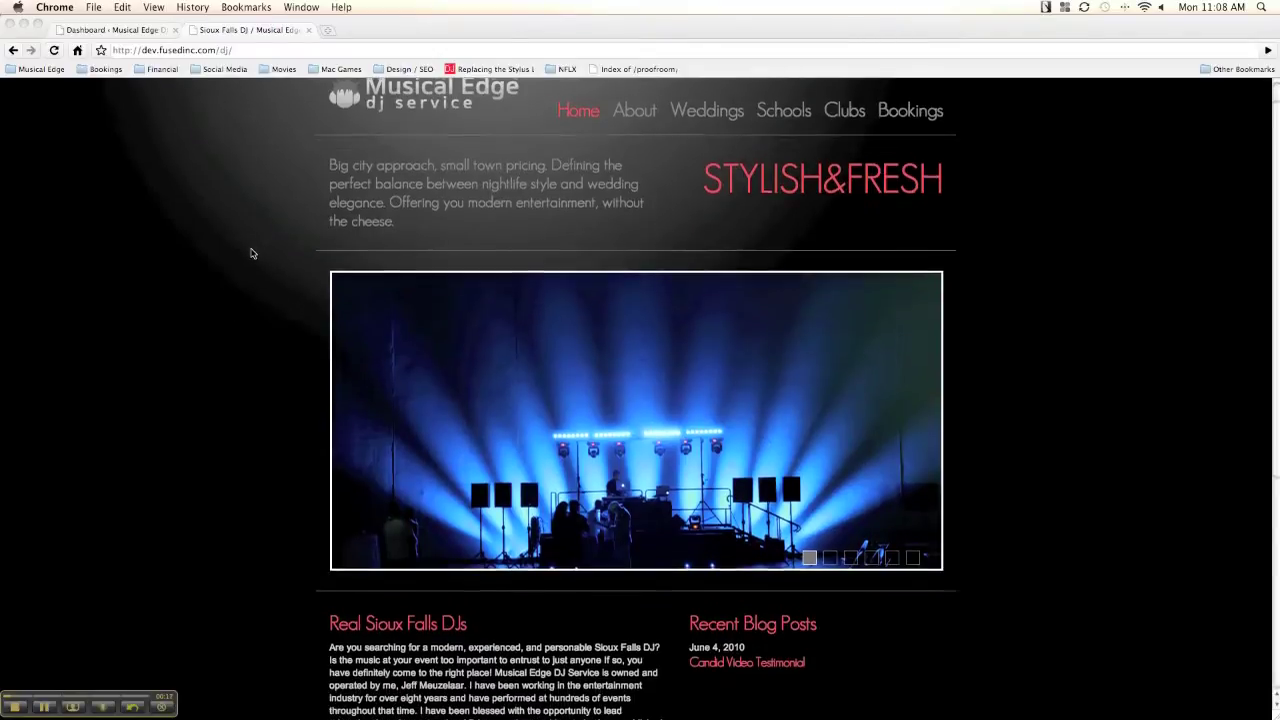
pyautogui.scroll(-2, 251, 253)
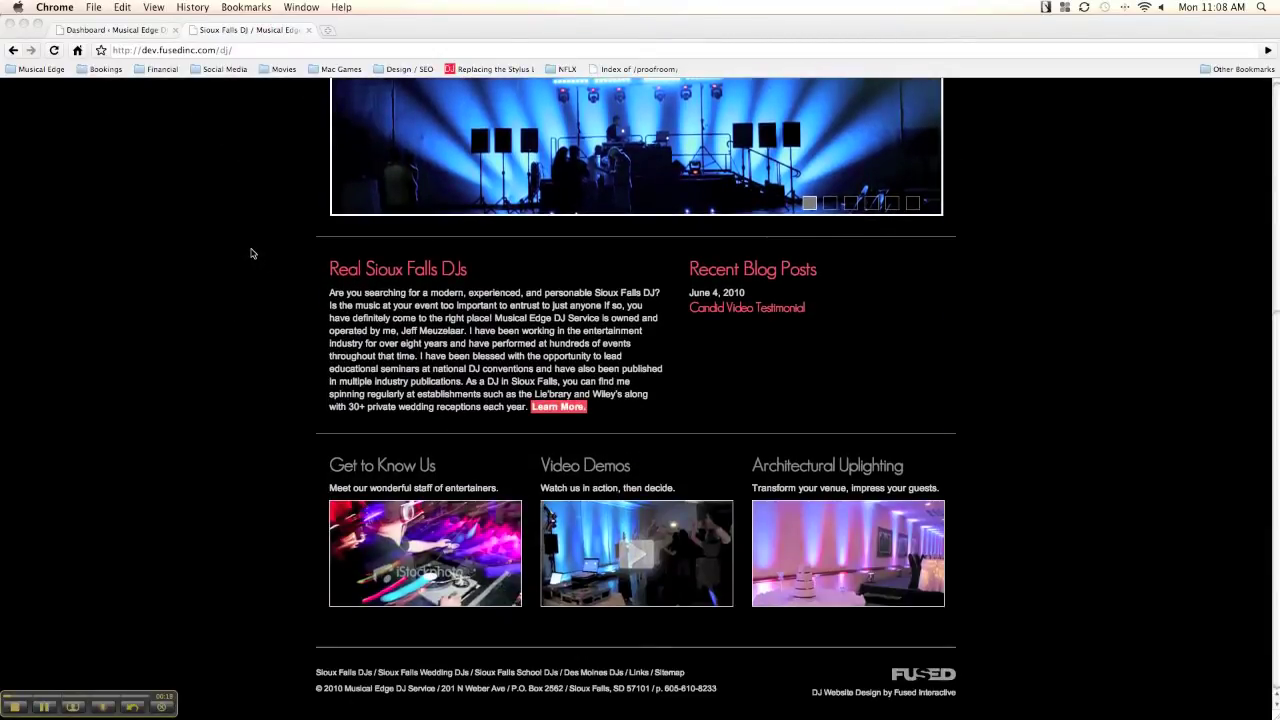
pyautogui.scroll(7, 251, 253)
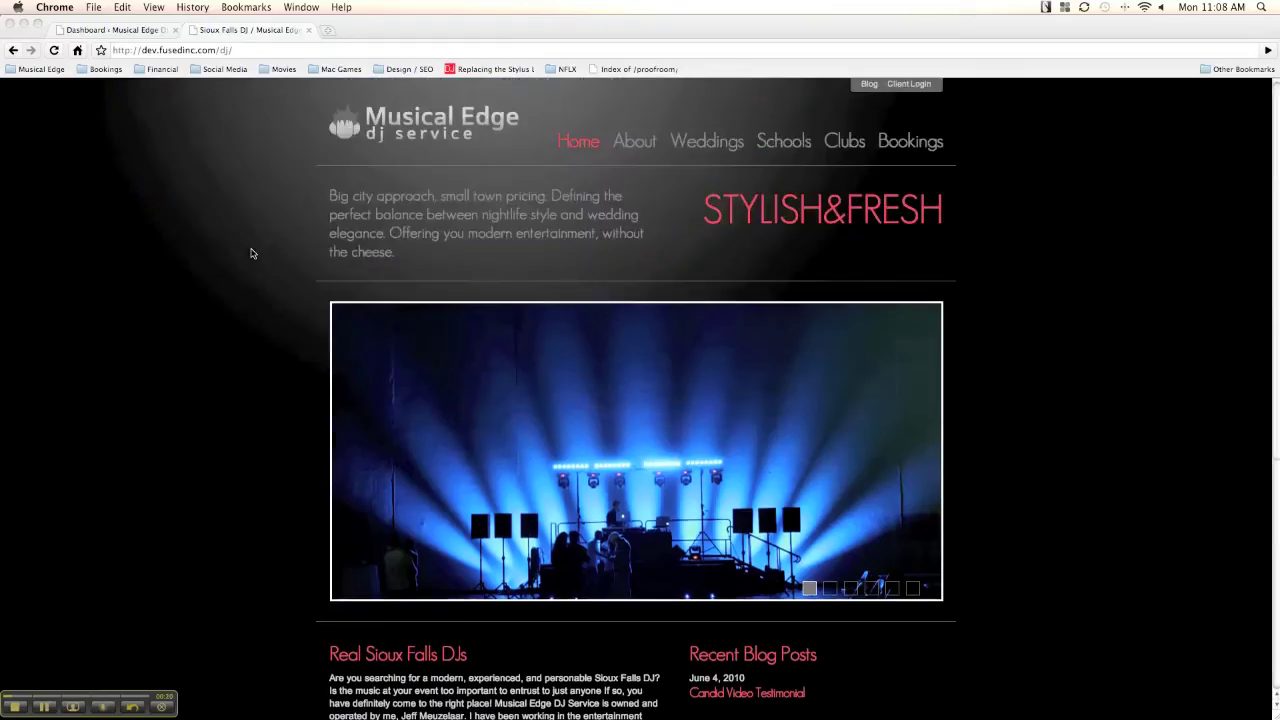
pyautogui.click(830, 589)
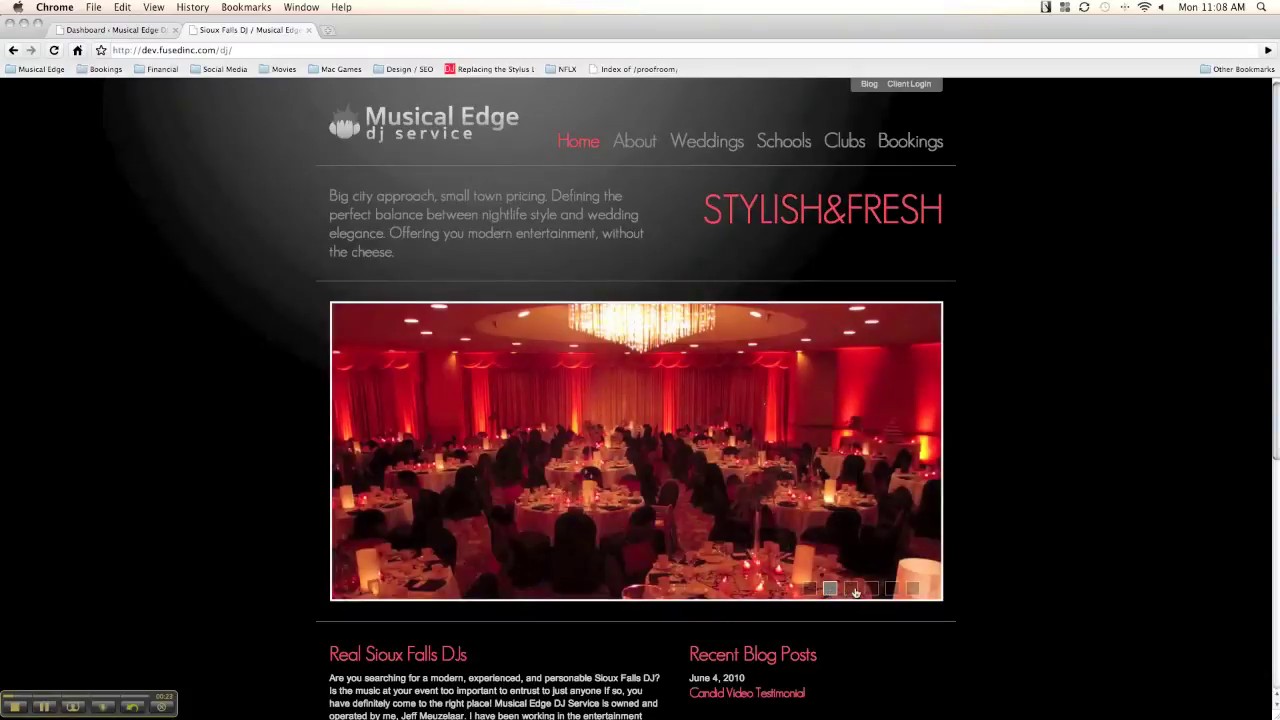
pyautogui.click(850, 589)
pyautogui.click(871, 589)
pyautogui.click(892, 589)
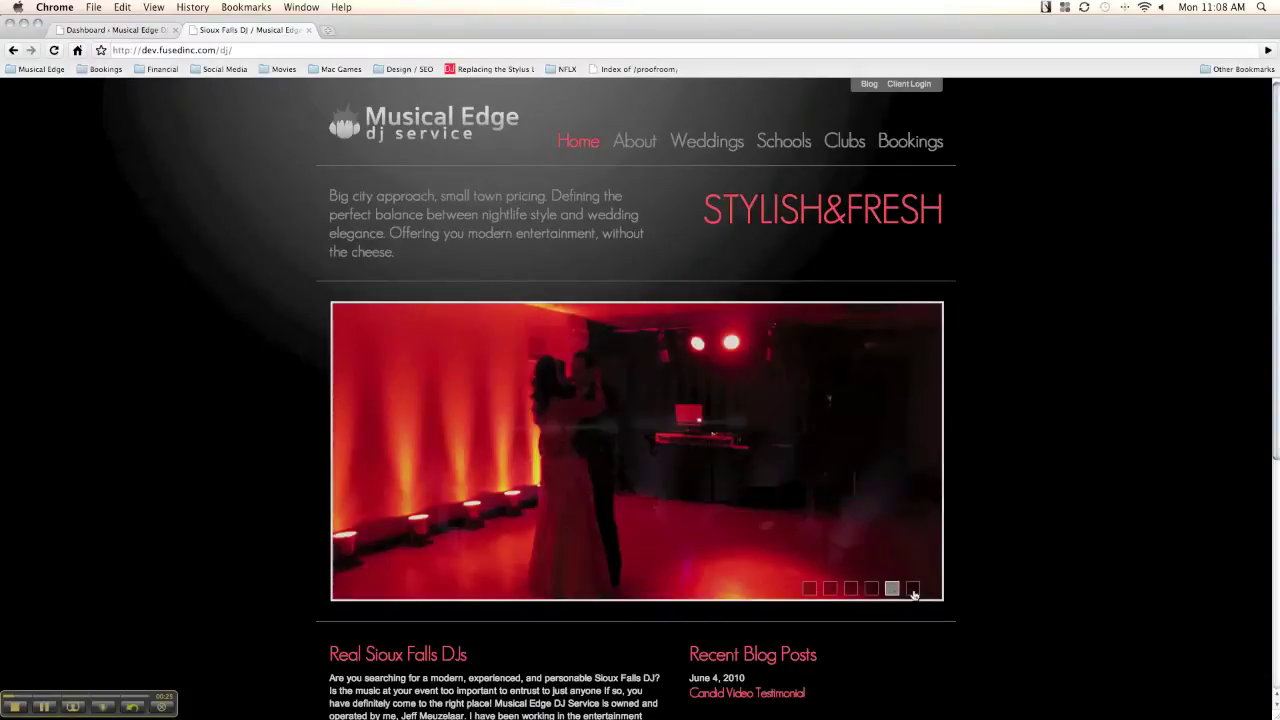
pyautogui.click(912, 589)
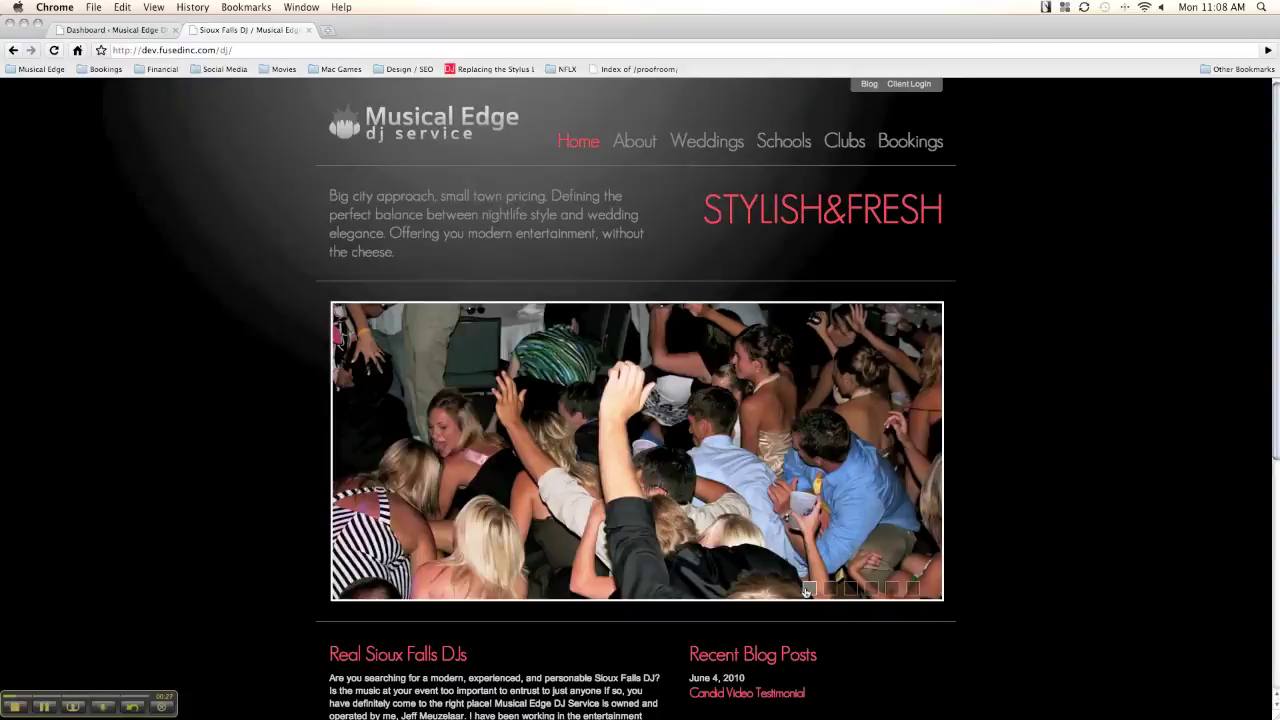
pyautogui.click(809, 589)
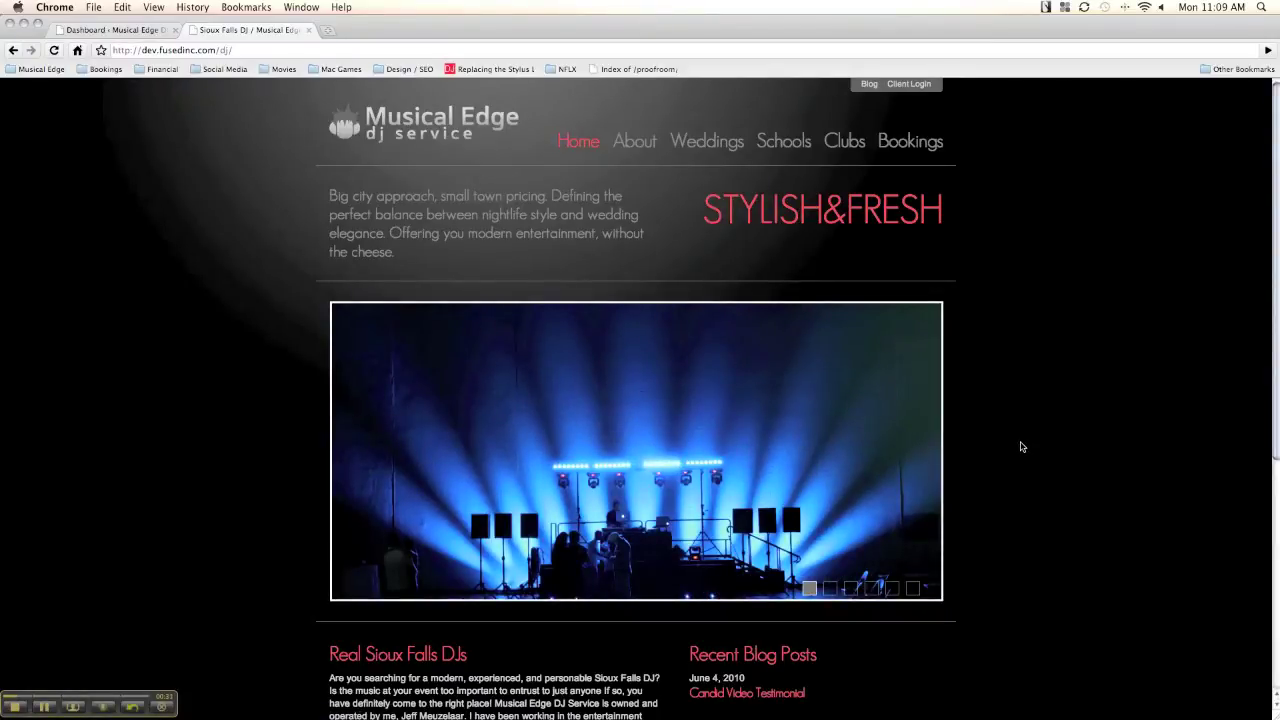
# Select and deselect the Real Sioux Falls DJs intro text, then open About via Get to Know Us
pyautogui.scroll(-5, 1022, 447)
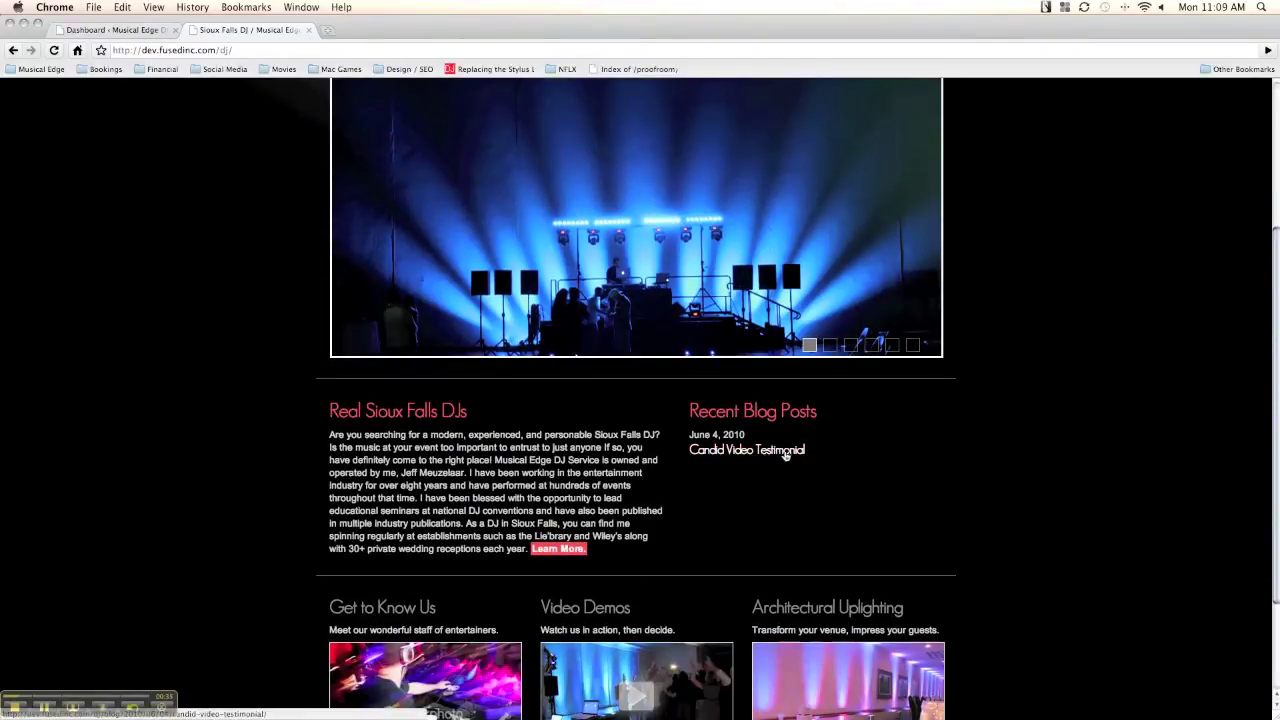
pyautogui.click(772, 455)
pyautogui.moveTo(591, 497); pyautogui.dragTo(324, 428)
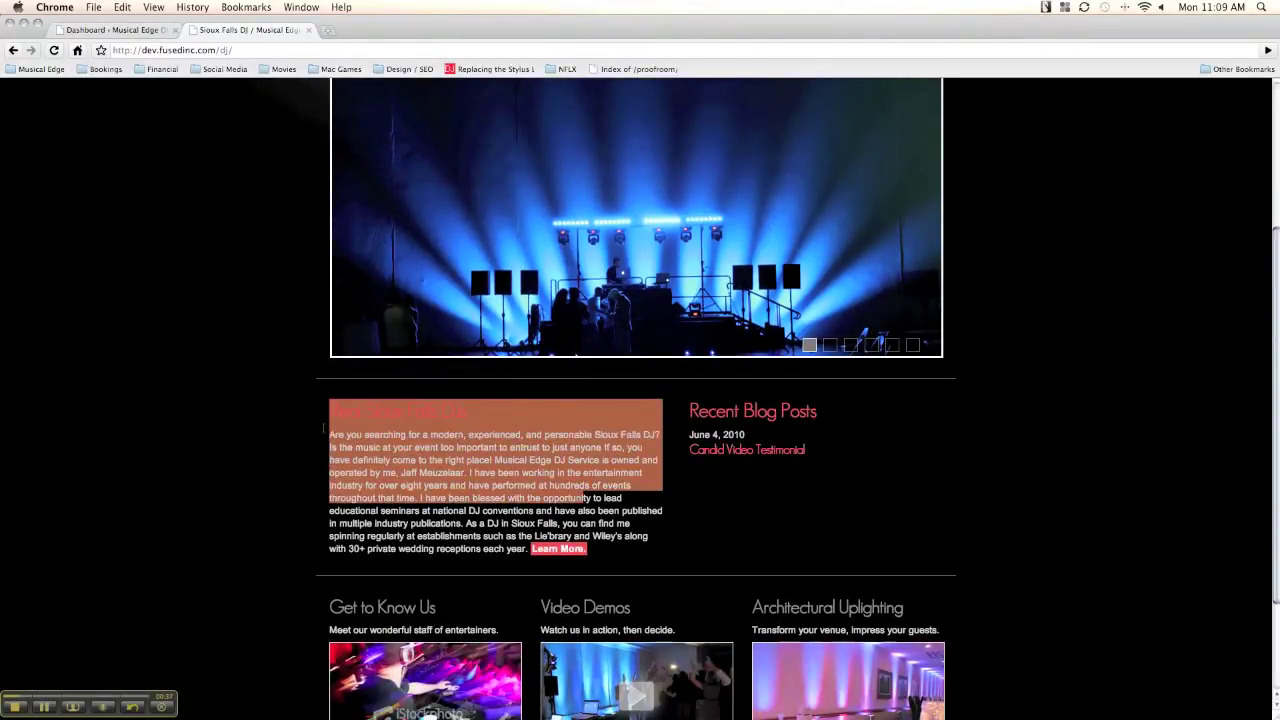
pyautogui.click(504, 428)
pyautogui.scroll(-3, 480, 540)
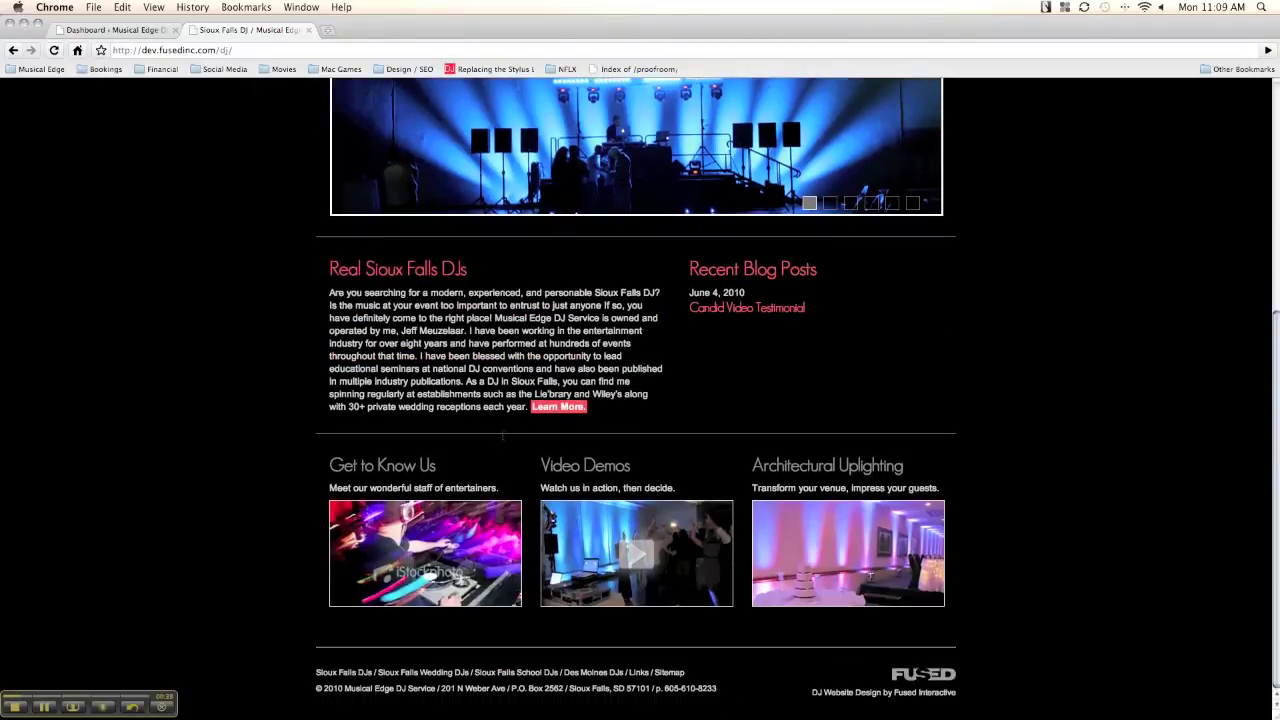
pyautogui.click(434, 562)
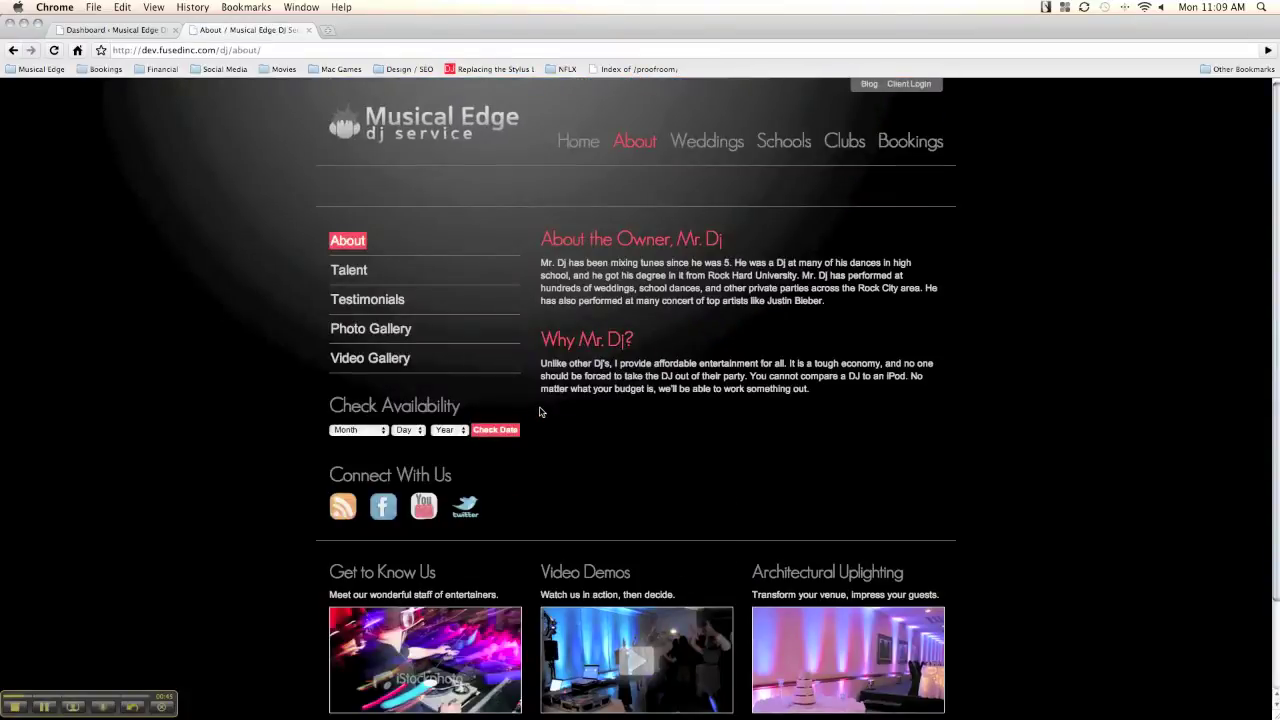
# Play the Video Demos promo video, then close it
pyautogui.scroll(-2, 540, 411)
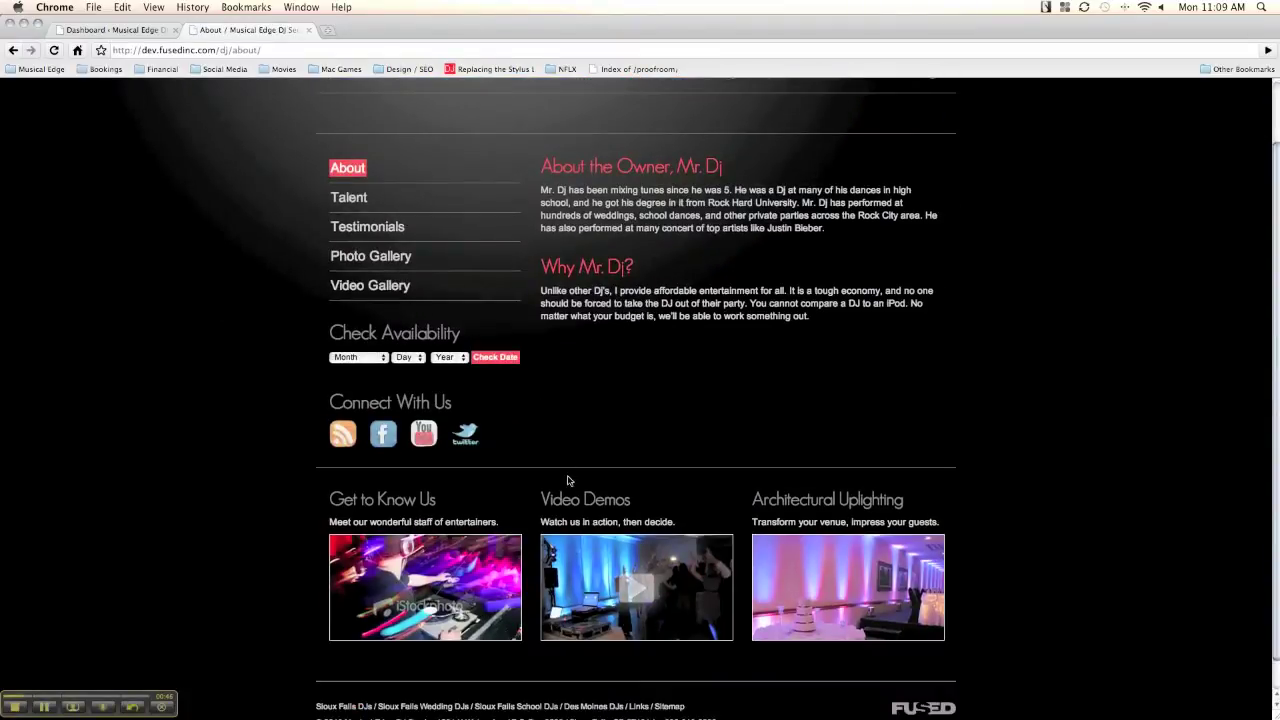
pyautogui.click(638, 598)
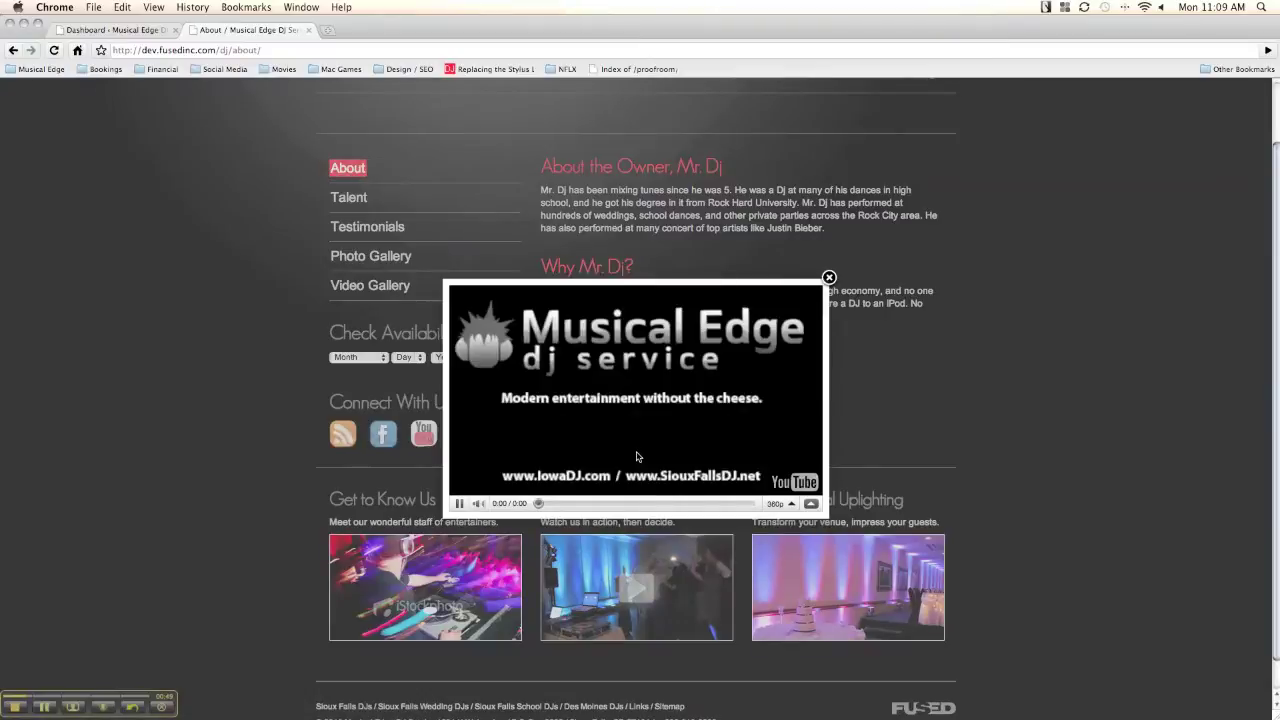
pyautogui.click(829, 277)
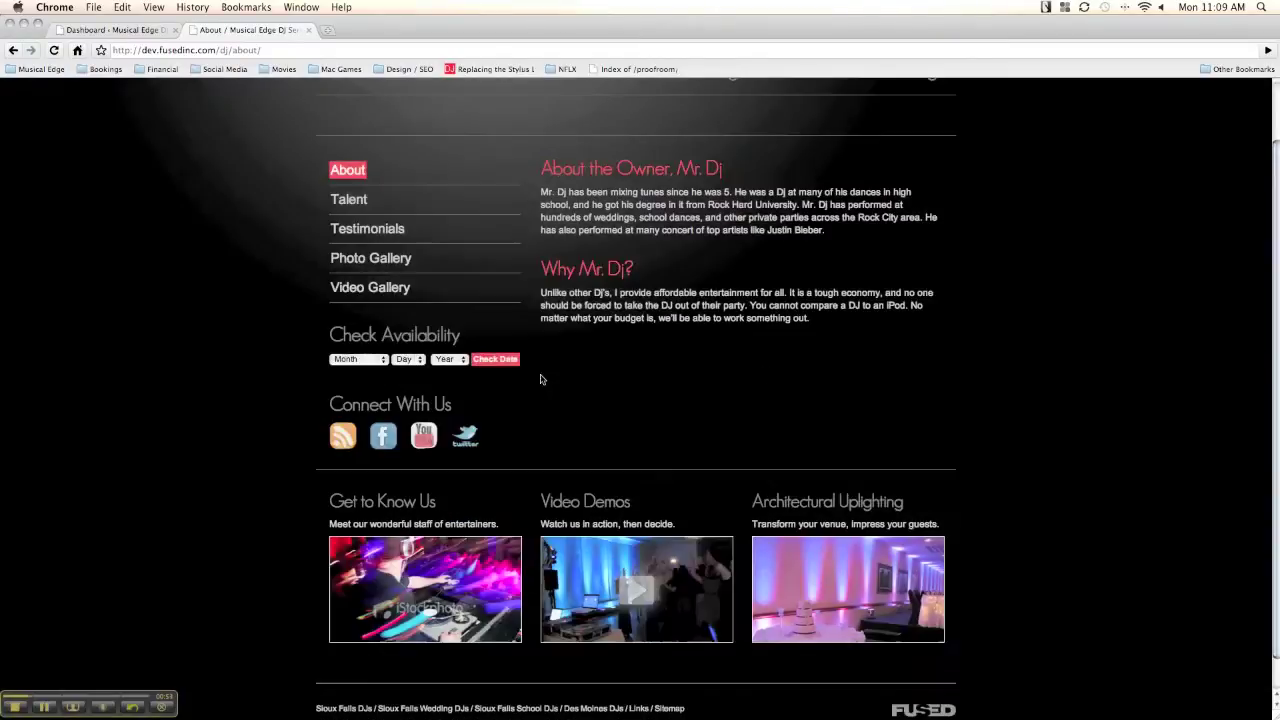
# Check the booking months in the Month dropdown, then go to Client Login
pyautogui.scroll(2, 543, 389)
pyautogui.click(377, 432)
pyautogui.click(408, 440)
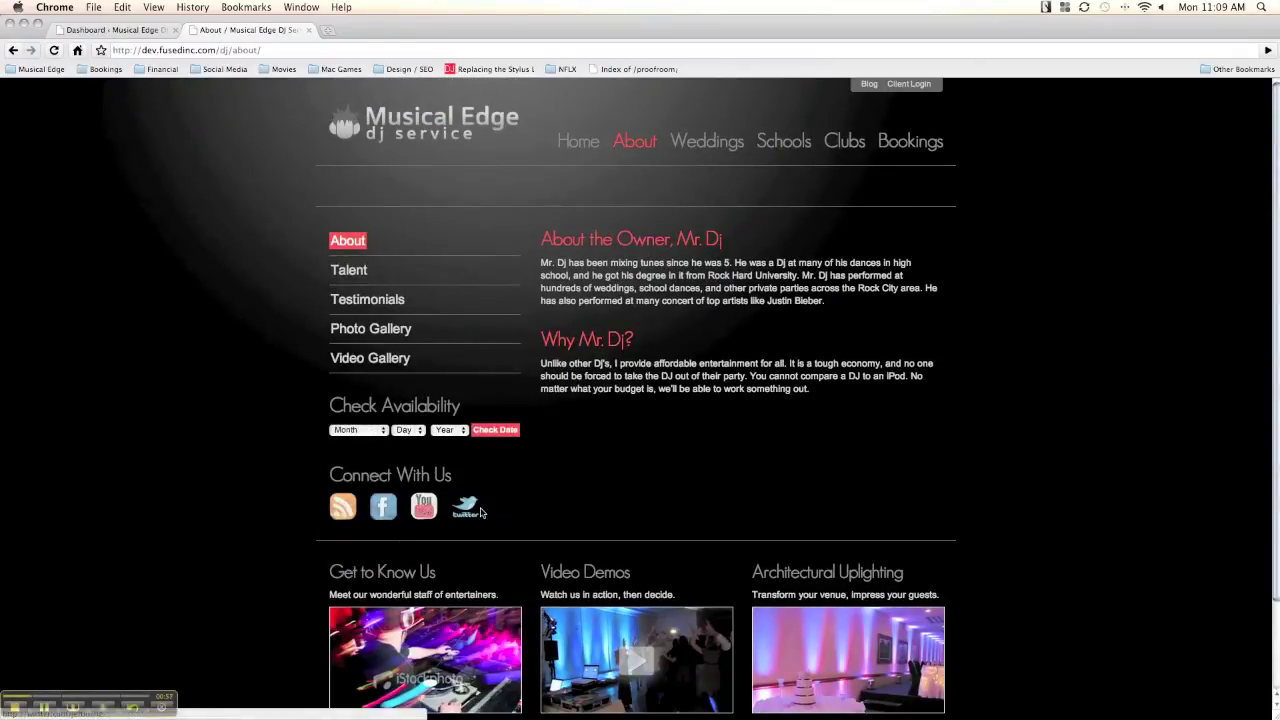
pyautogui.click(920, 85)
# Close the client login tab and browse the Blog page
pyautogui.click(443, 33)
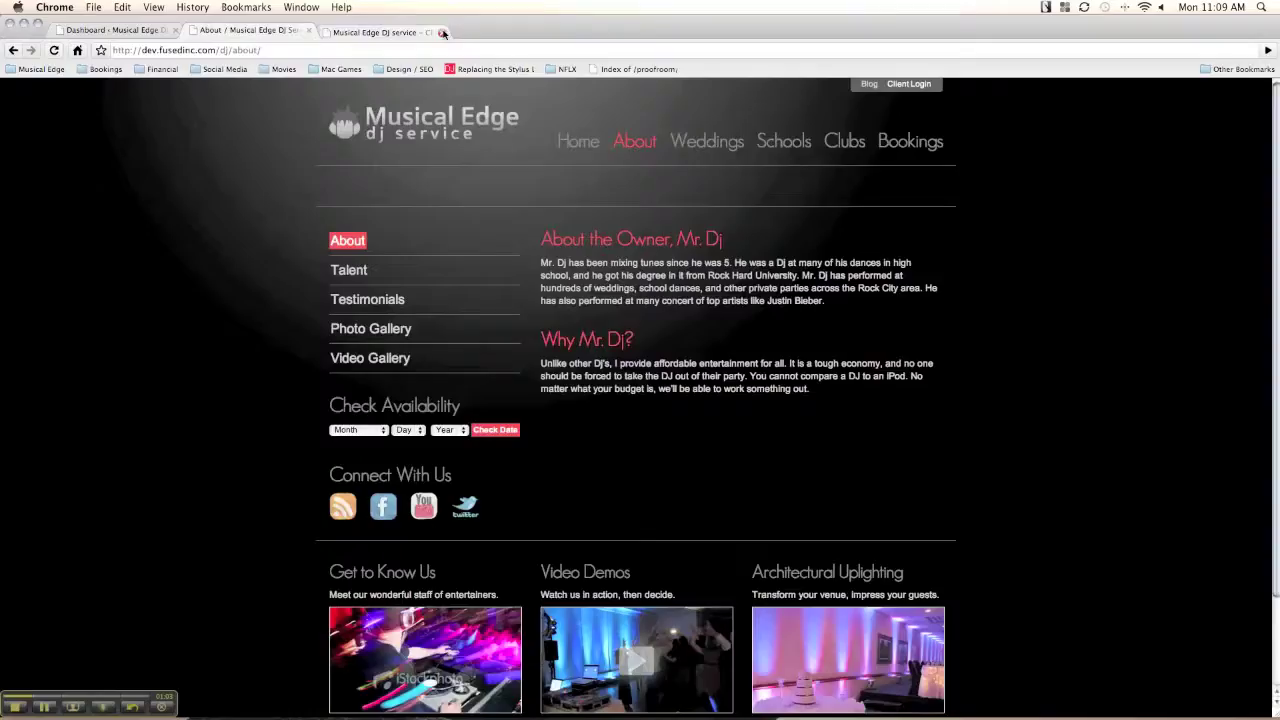
pyautogui.click(868, 86)
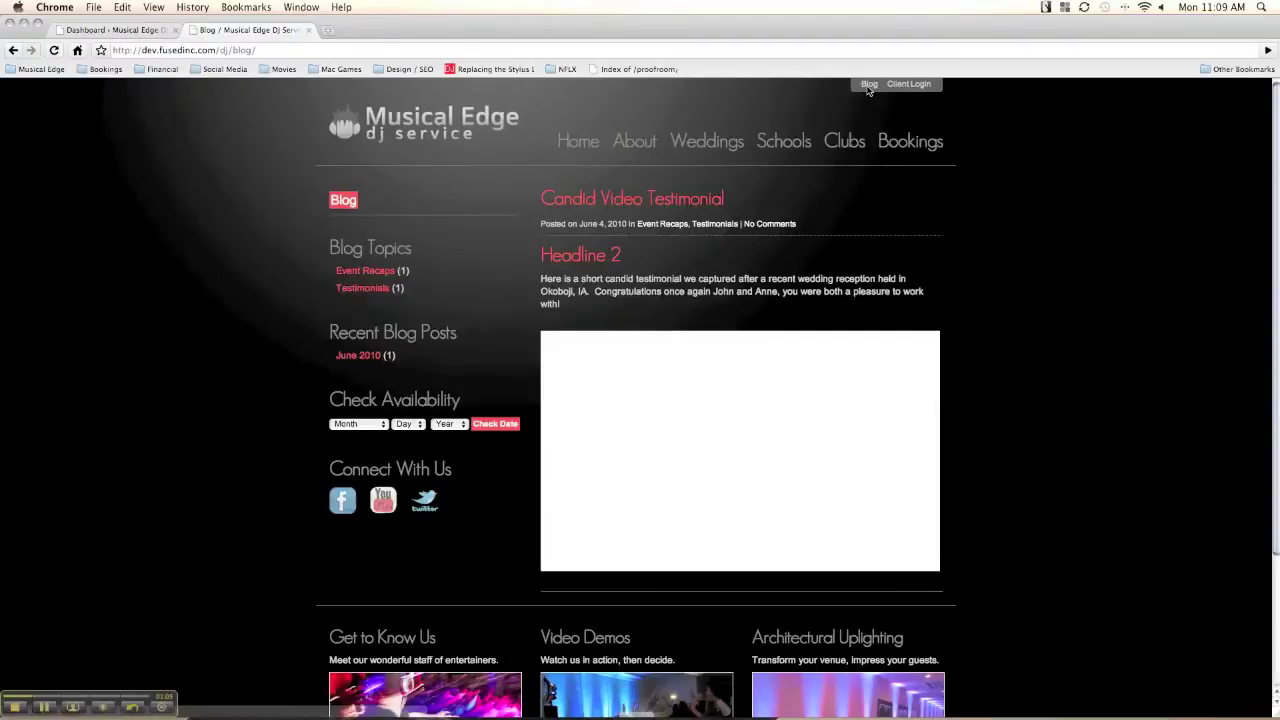
pyautogui.scroll(-2, 686, 249)
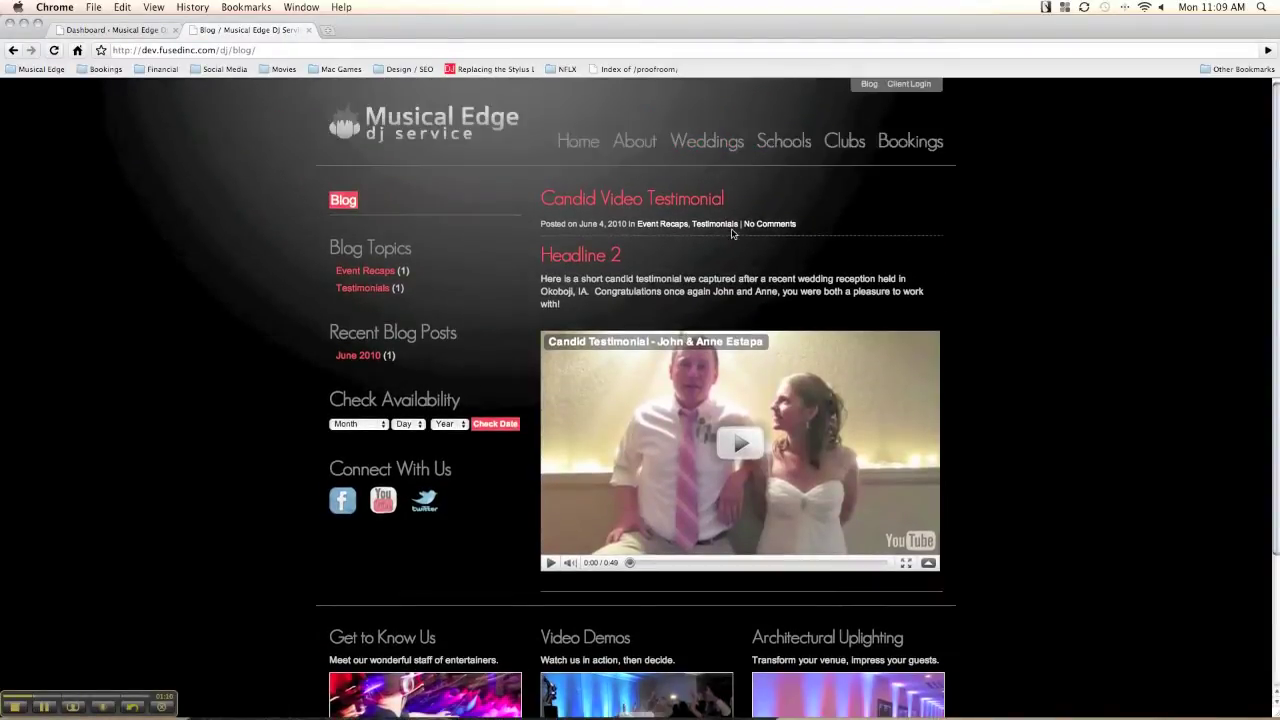
pyautogui.scroll(2, 735, 236)
# View the first two About > Photo Gallery pictures enlarged, then return to Home
pyautogui.click(633, 142)
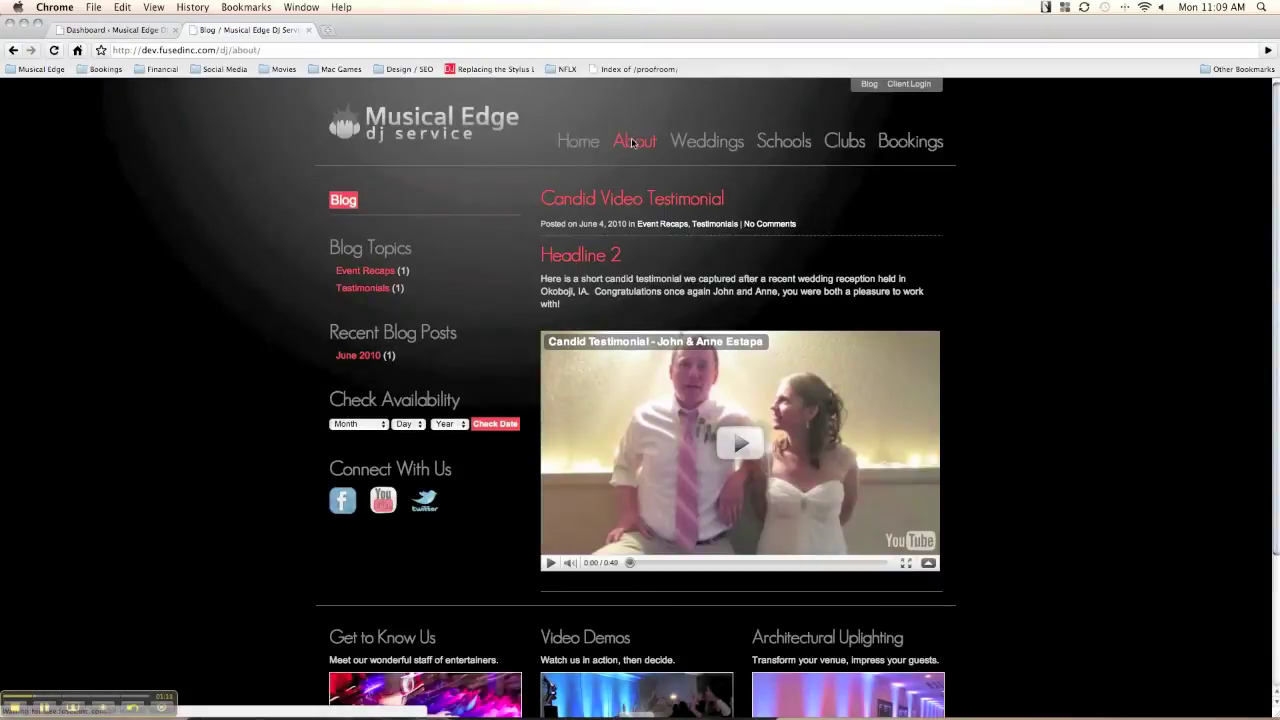
pyautogui.click(403, 331)
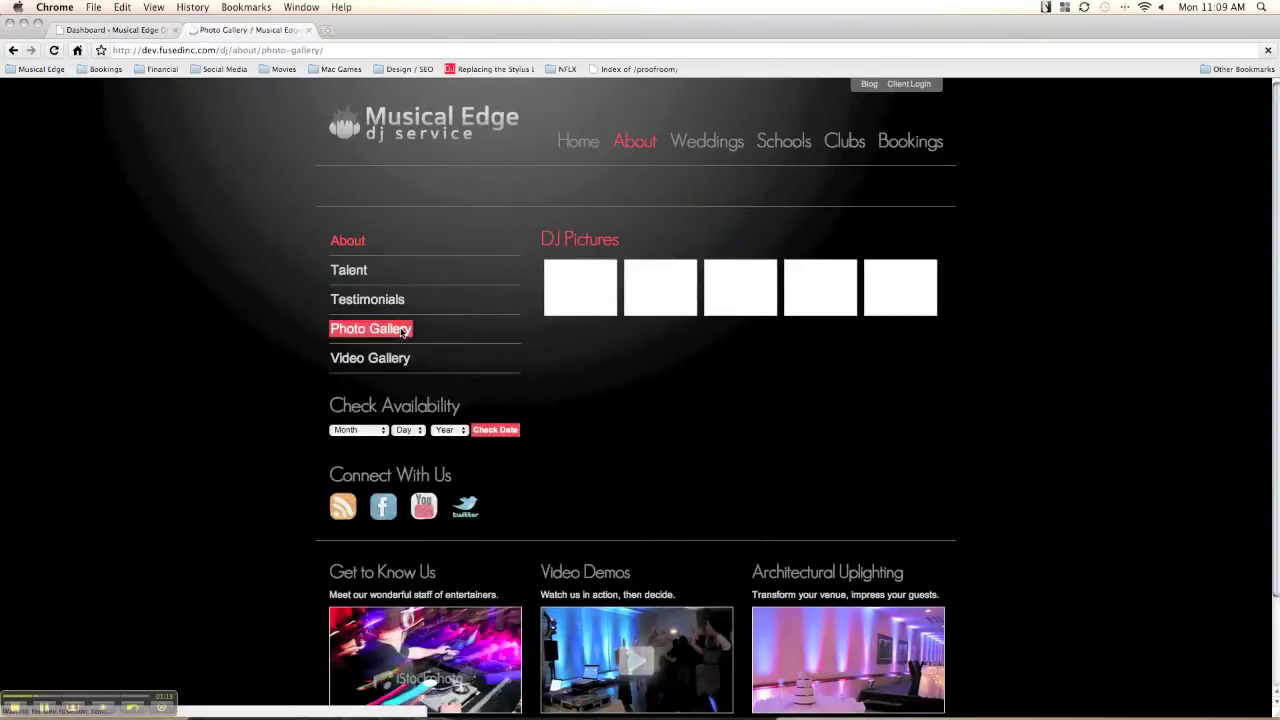
pyautogui.click(575, 293)
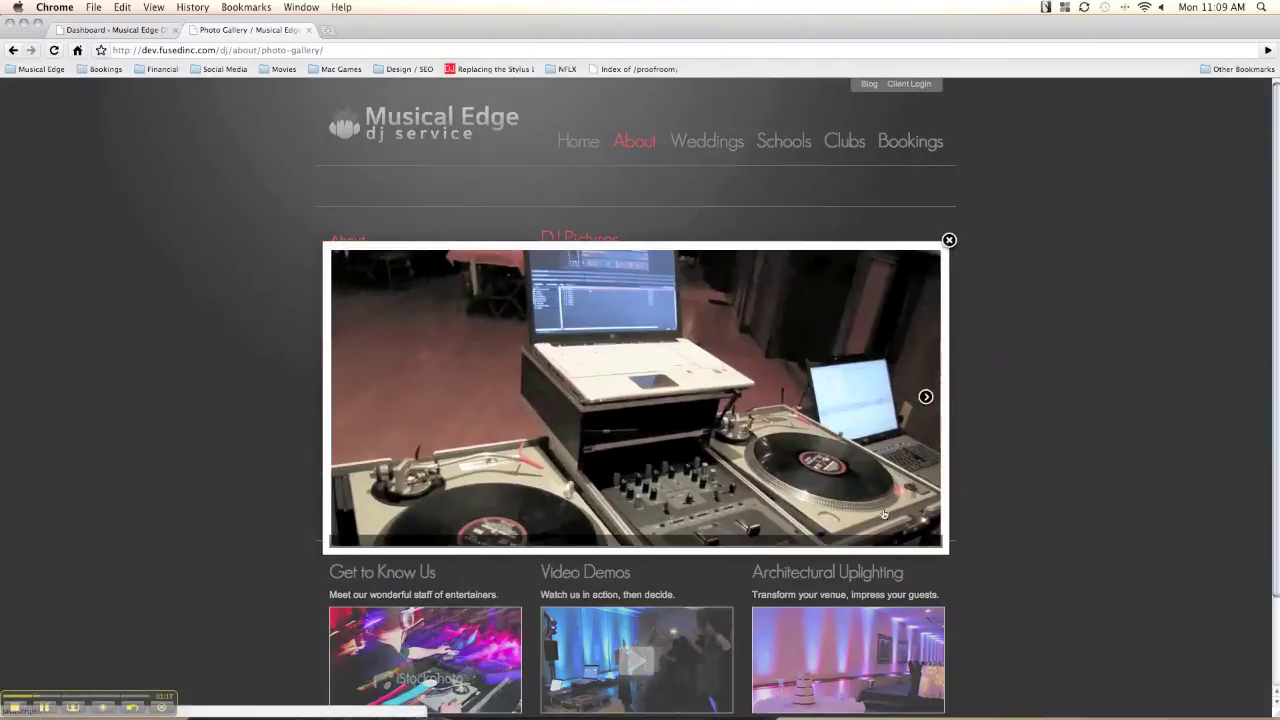
pyautogui.click(926, 397)
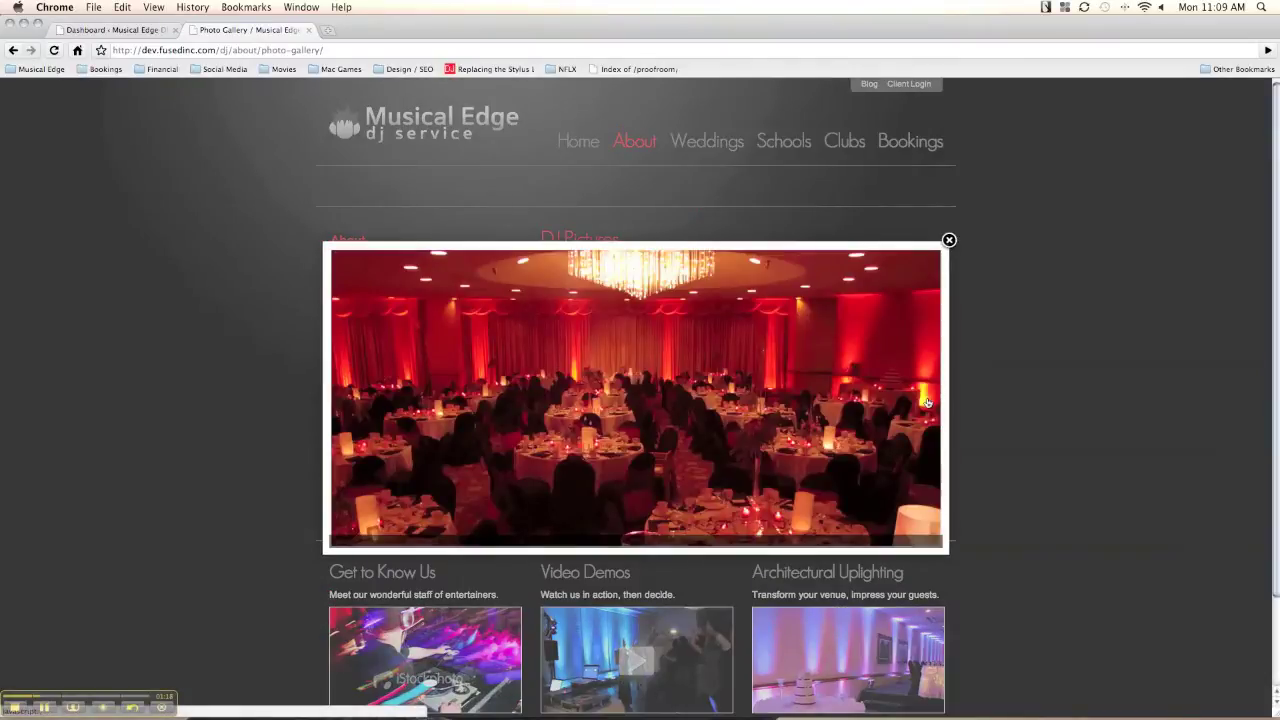
pyautogui.click(949, 240)
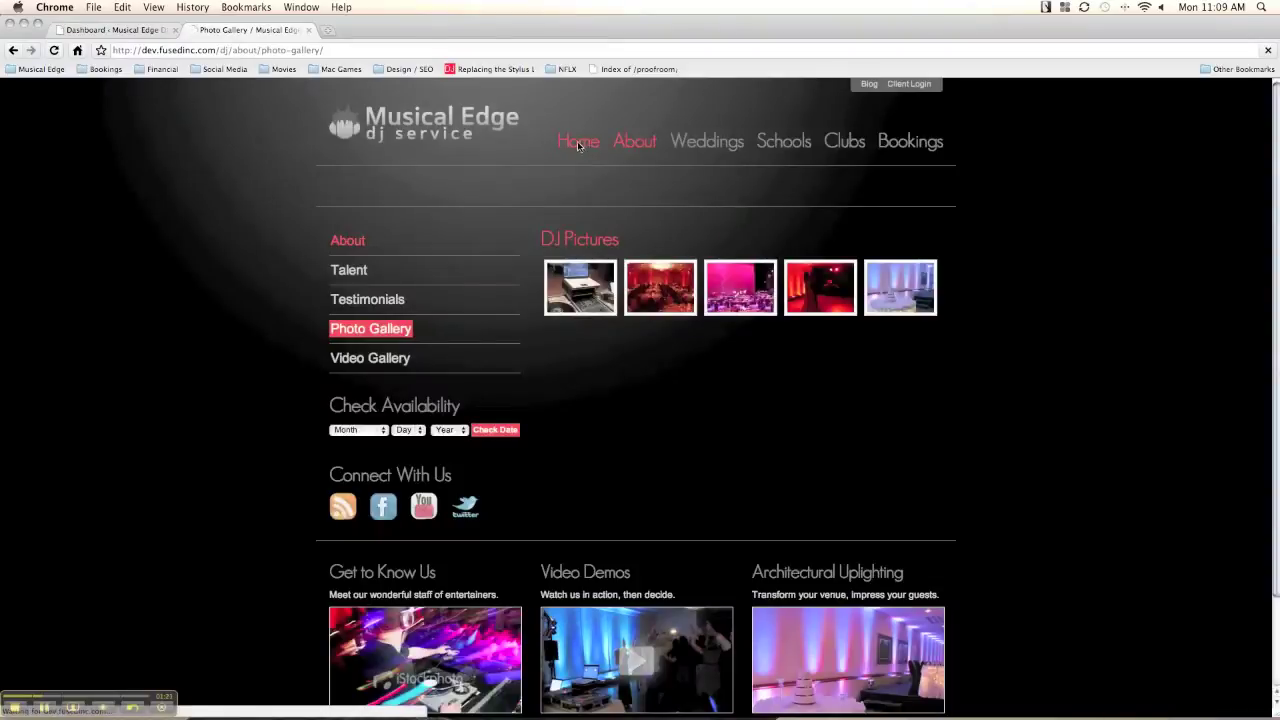
pyautogui.click(580, 142)
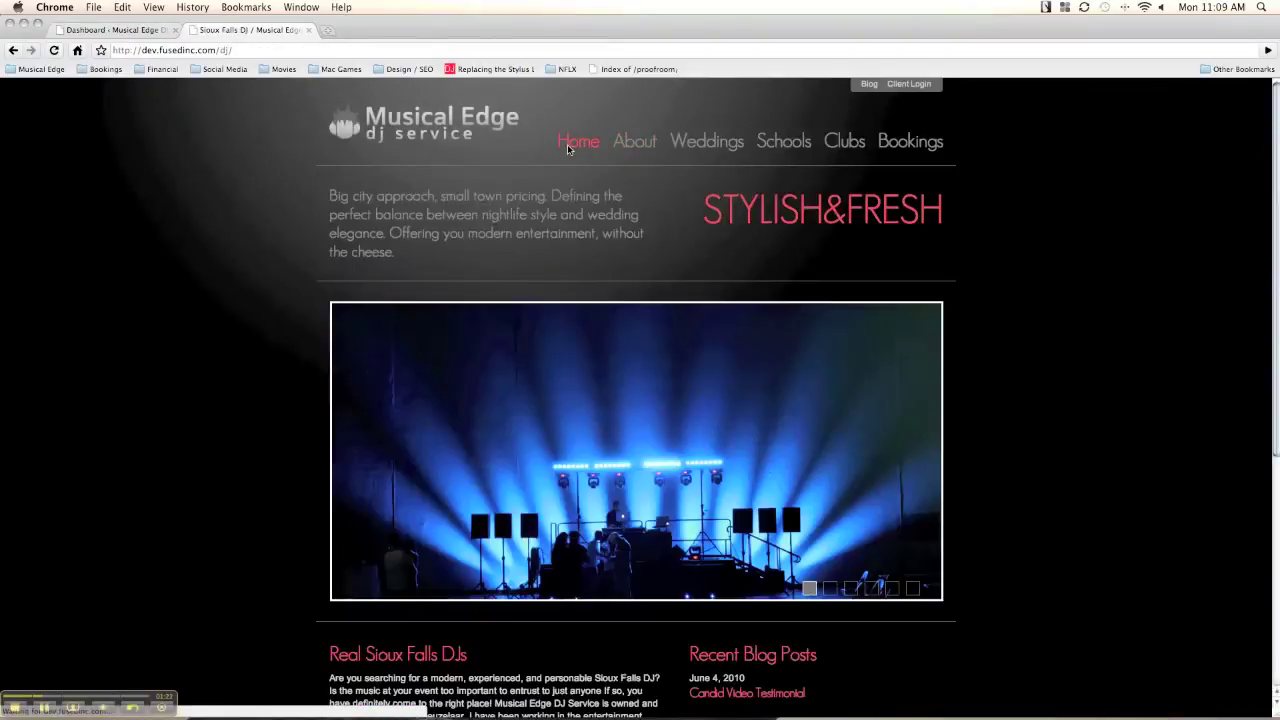
# From the admin dashboard, open the Pages list and scan the site's pages
pyautogui.click(121, 33)
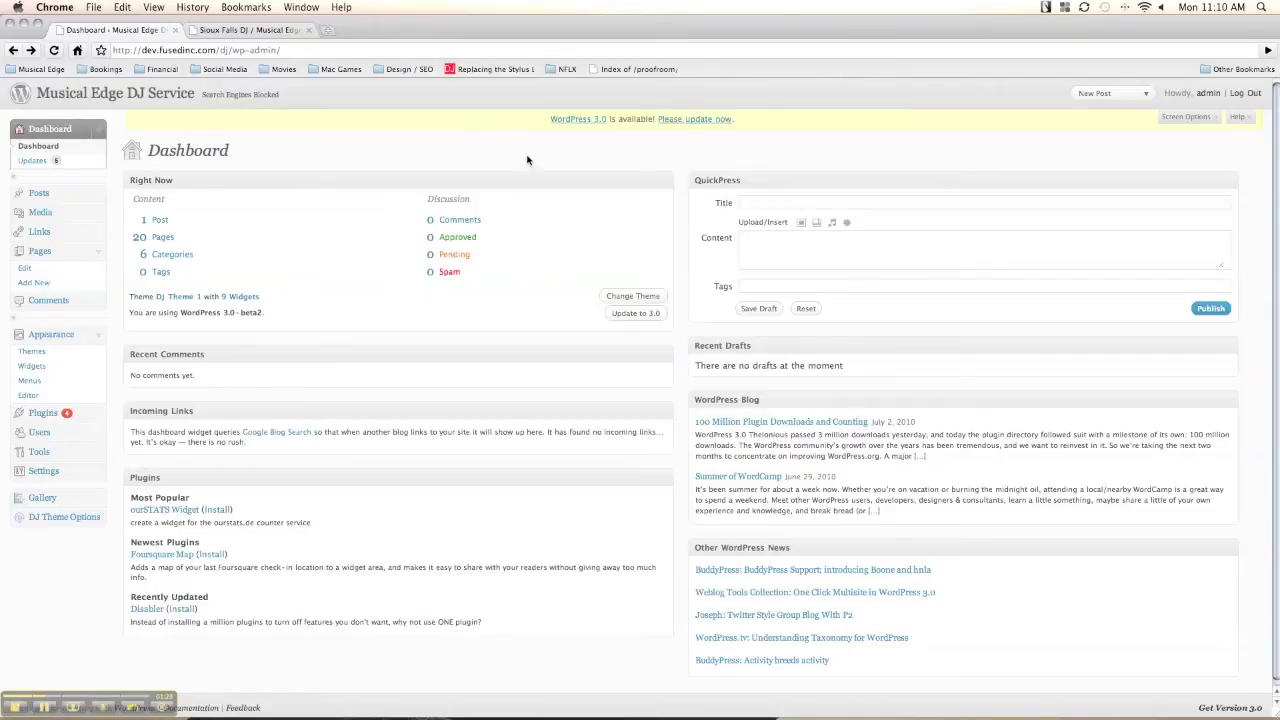
pyautogui.scroll(-1, 531, 162)
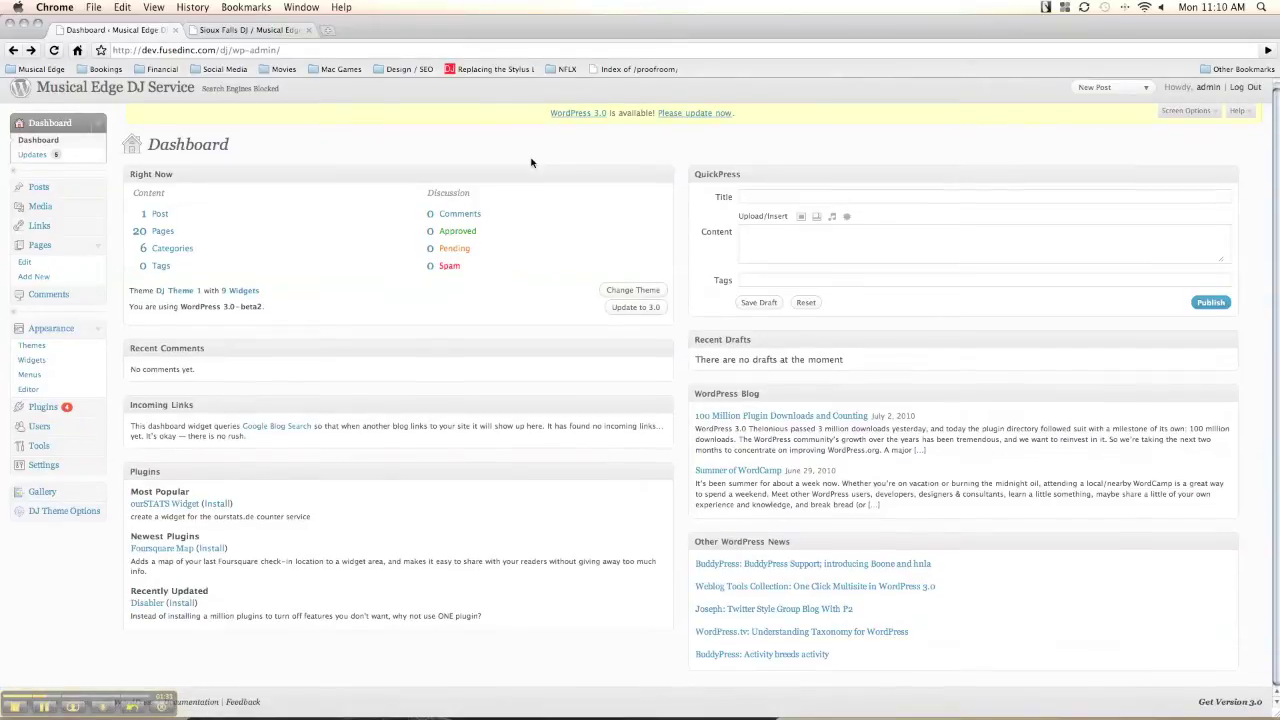
pyautogui.scroll(1, 531, 162)
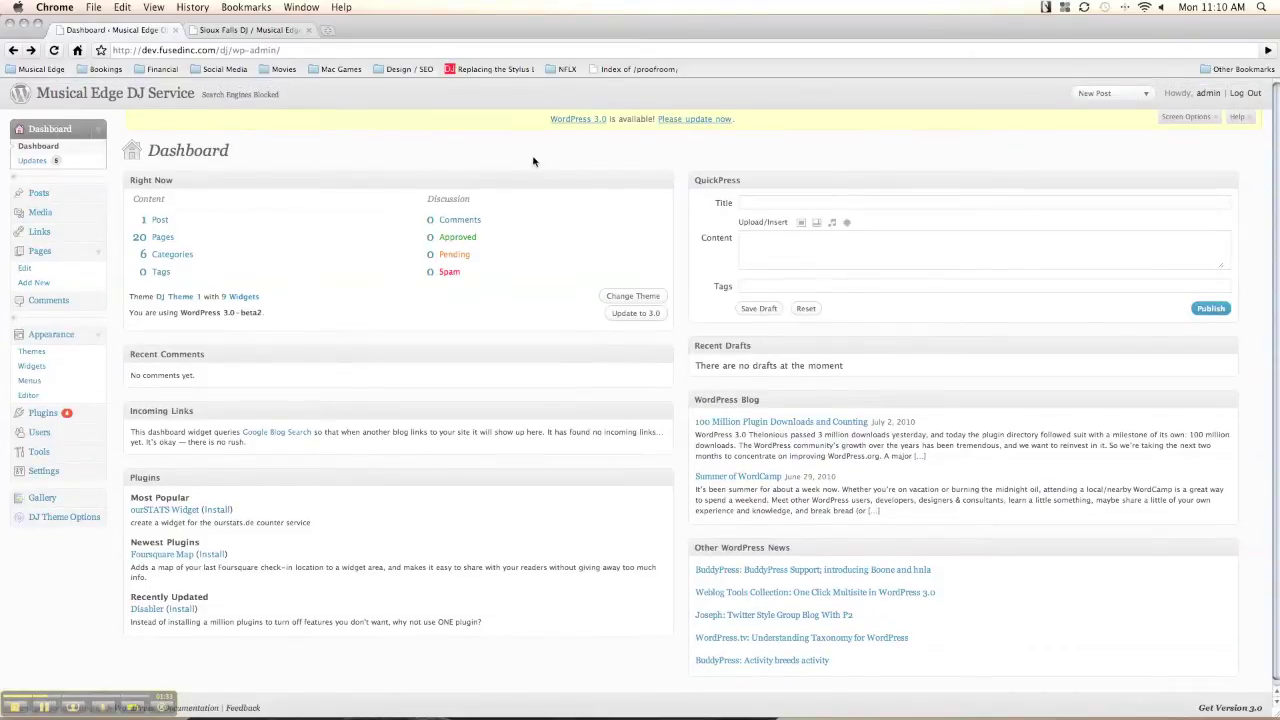
pyautogui.click(48, 256)
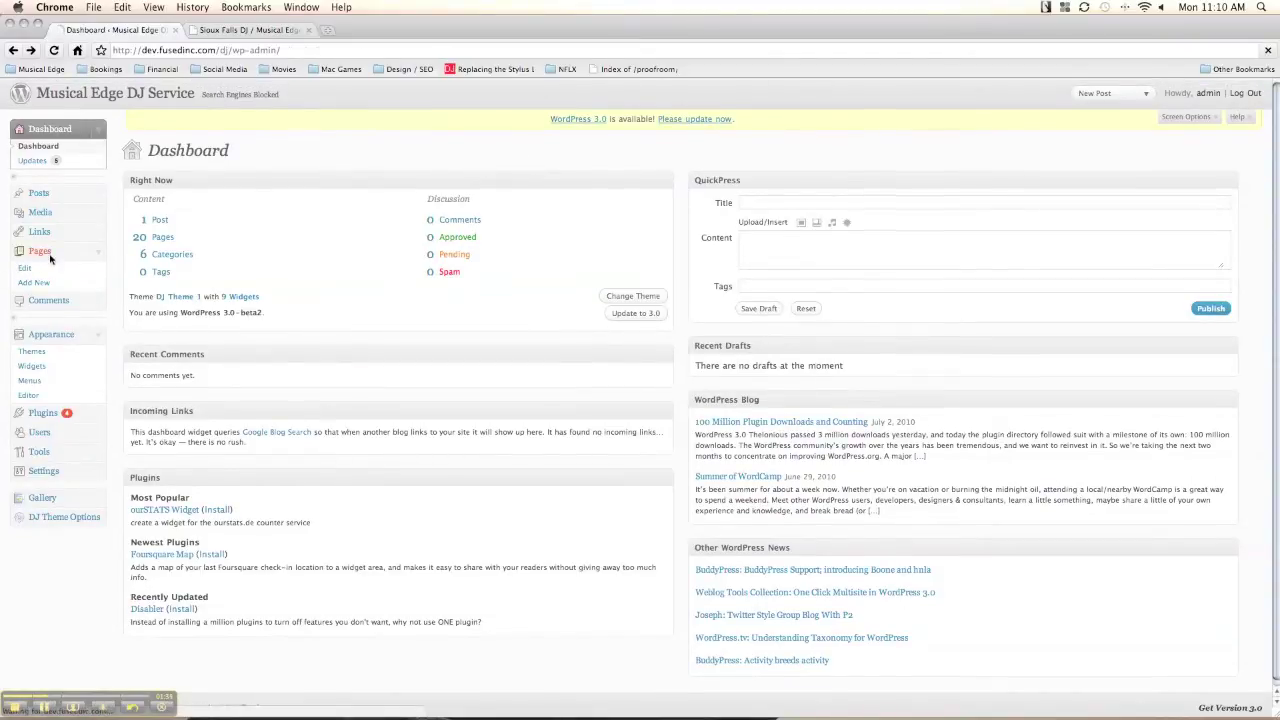
pyautogui.scroll(-3, 741, 177)
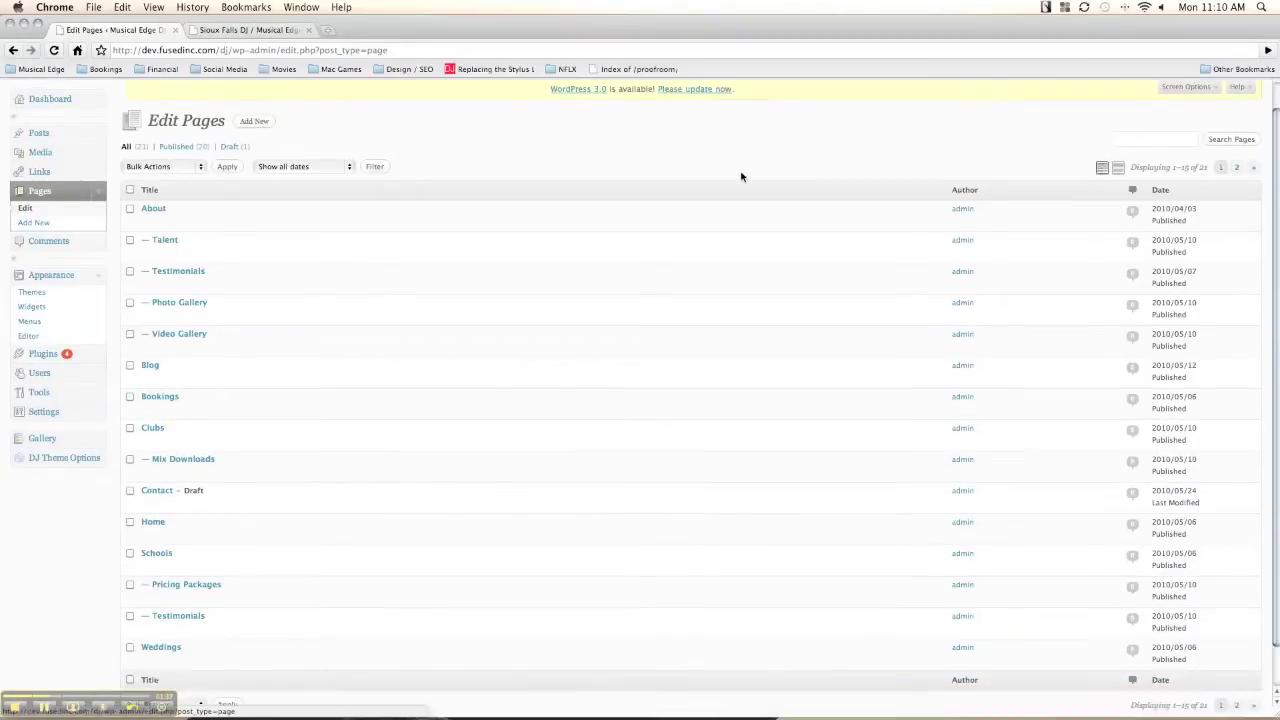
pyautogui.scroll(-3, 741, 177)
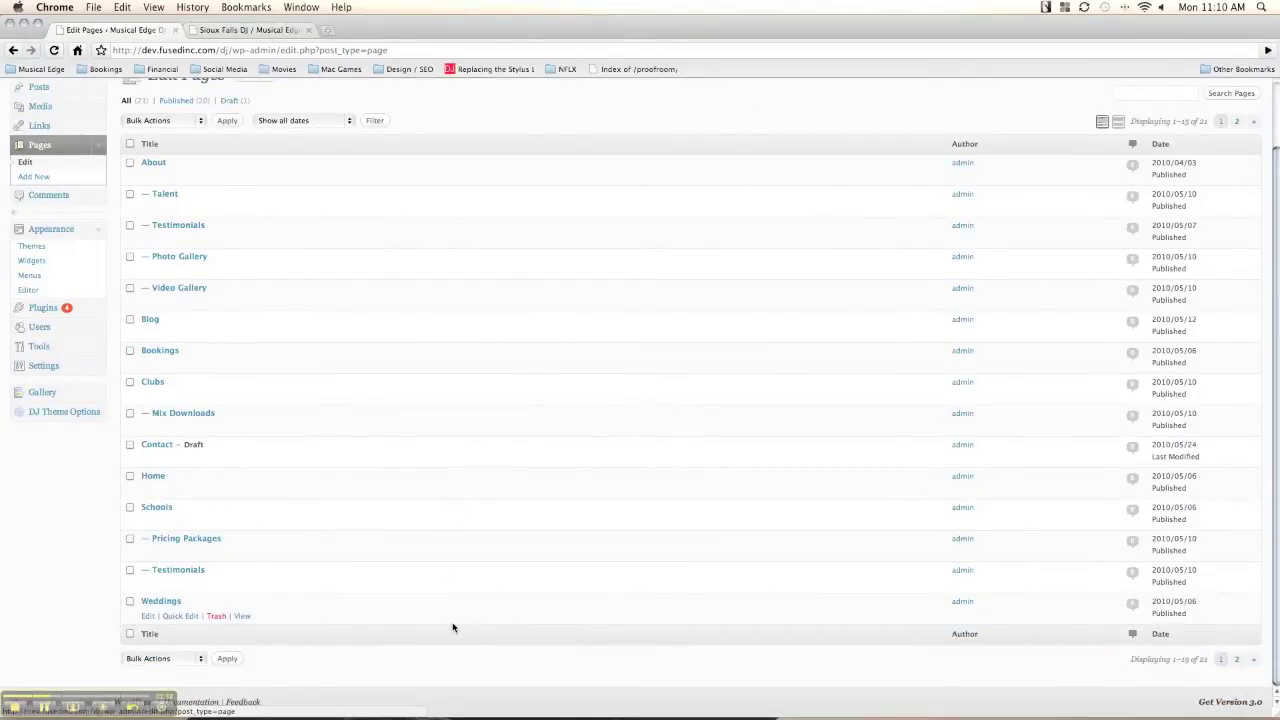
pyautogui.scroll(3, 429, 570)
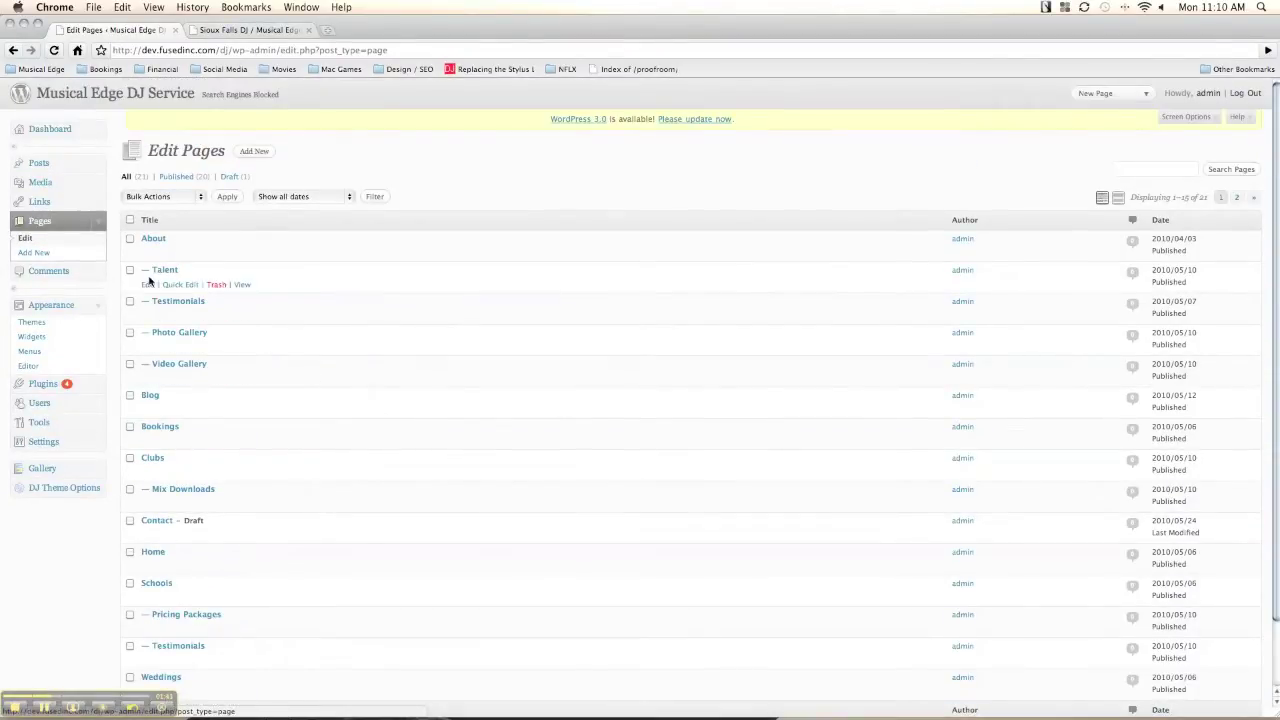
pyautogui.scroll(-3, 240, 370)
# Append 'This is sample text. For the video demo.' after Learn More on the Home page and update
pyautogui.click(155, 476)
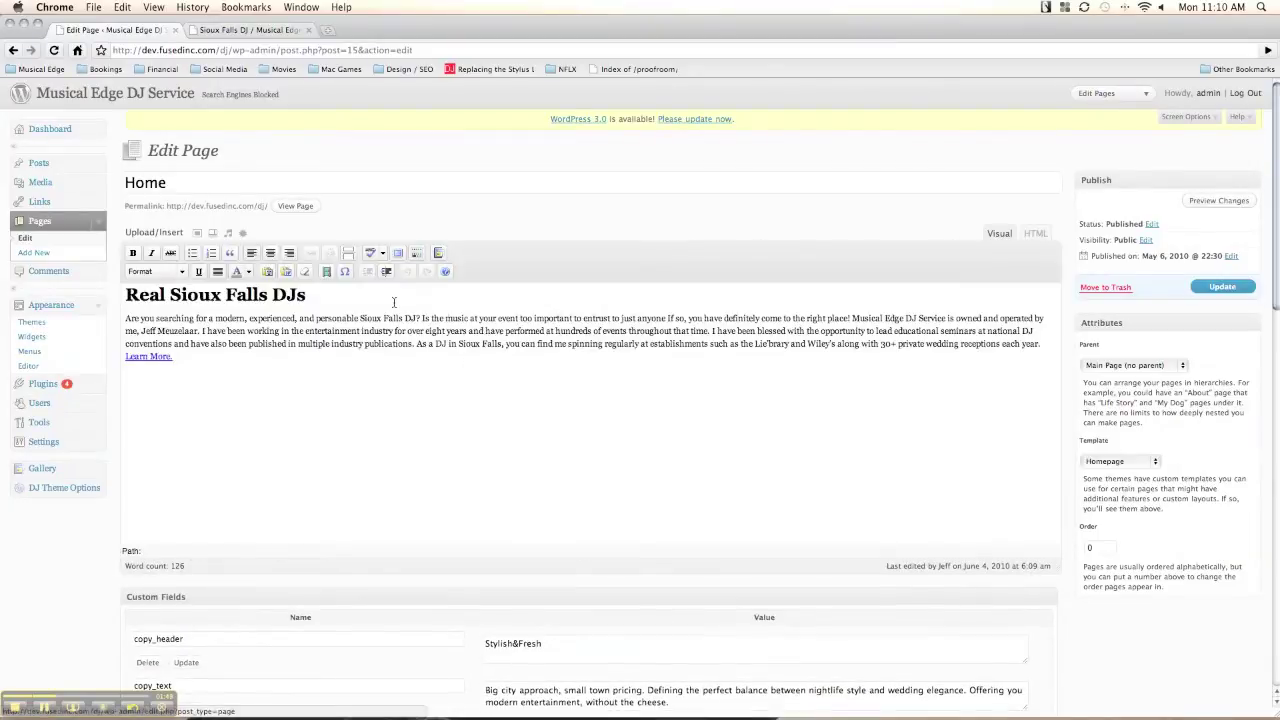
pyautogui.click(225, 358)
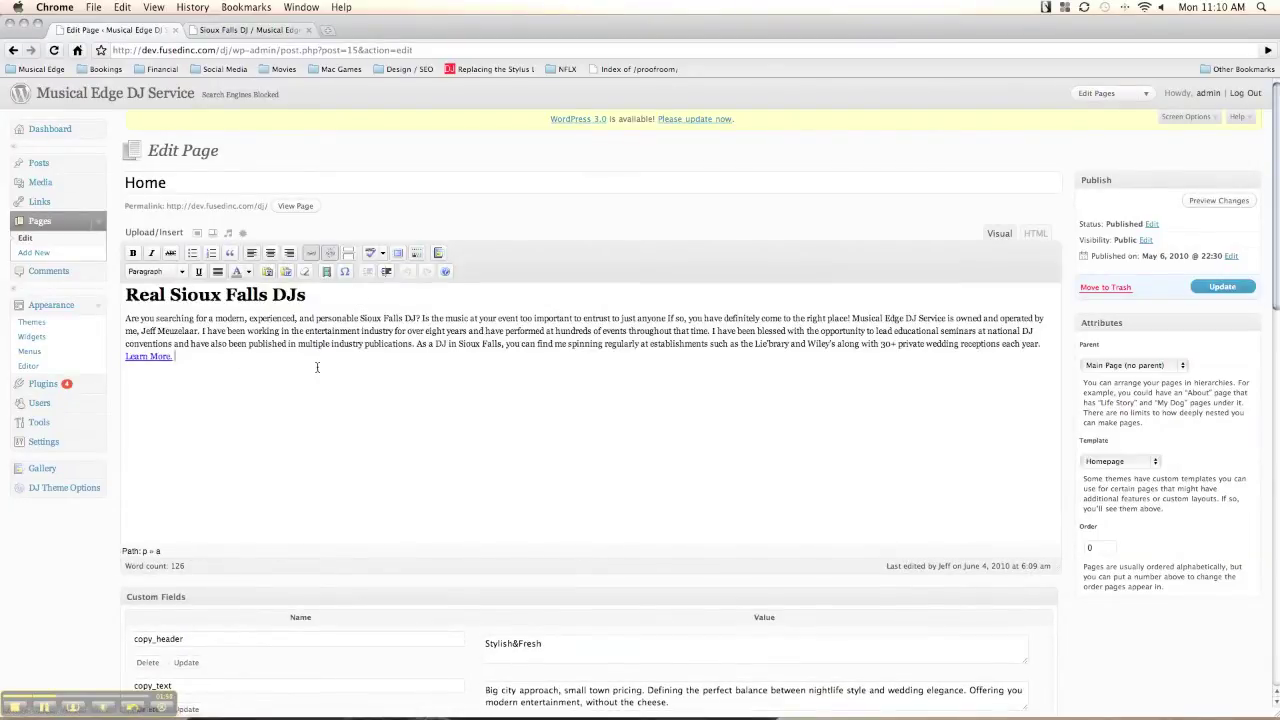
pyautogui.write('This is sample text. For the v')
pyautogui.press('BackSpace')
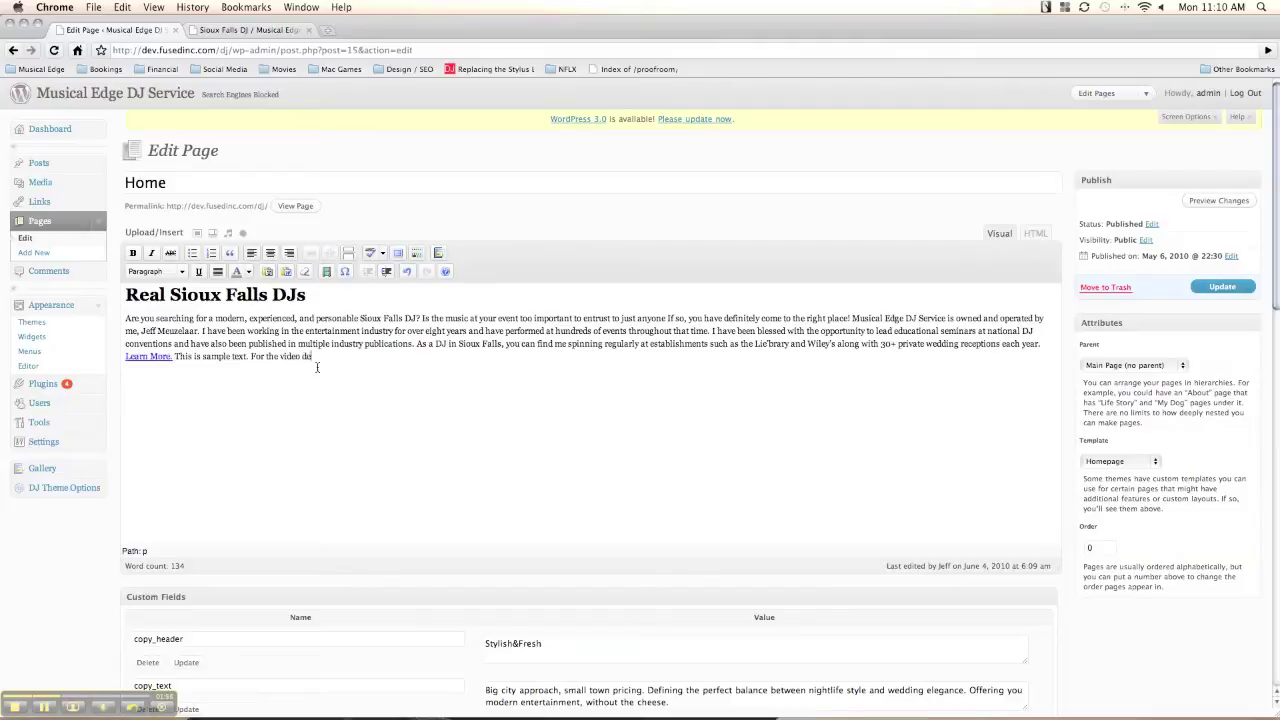
pyautogui.click(1230, 288)
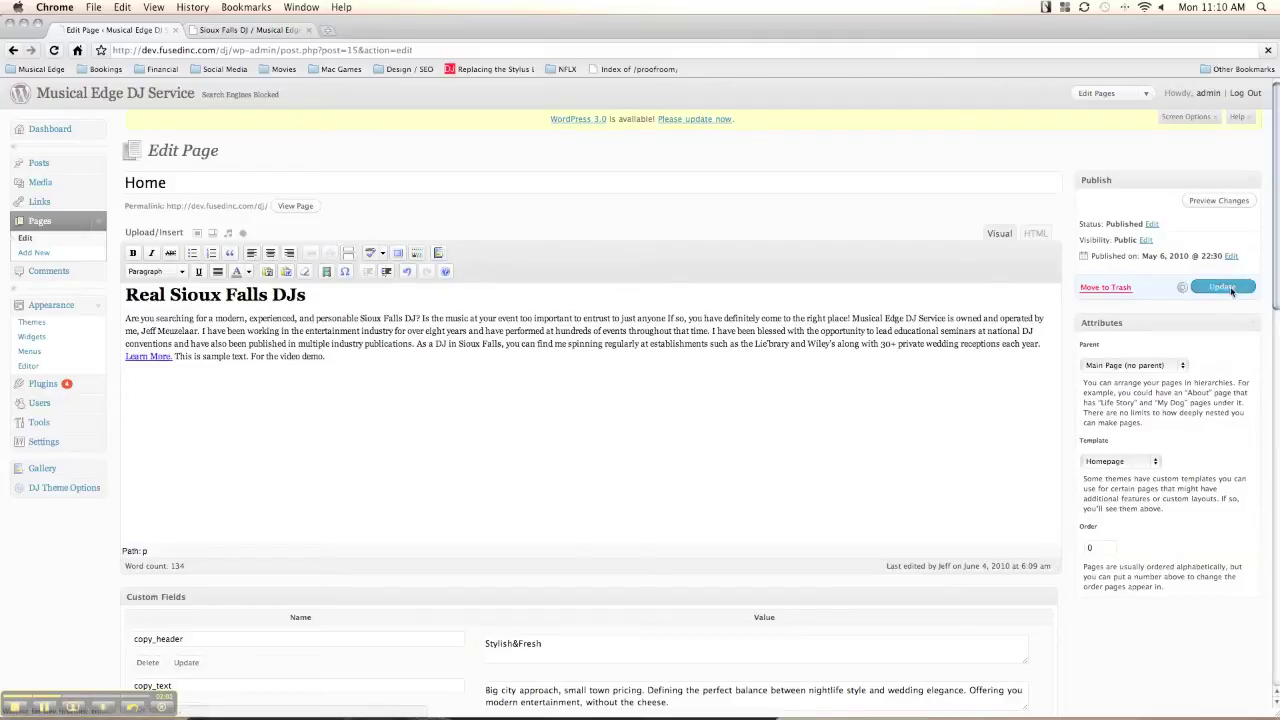
# Reload the live site and find the new sample sentence on the home page
pyautogui.click(264, 31)
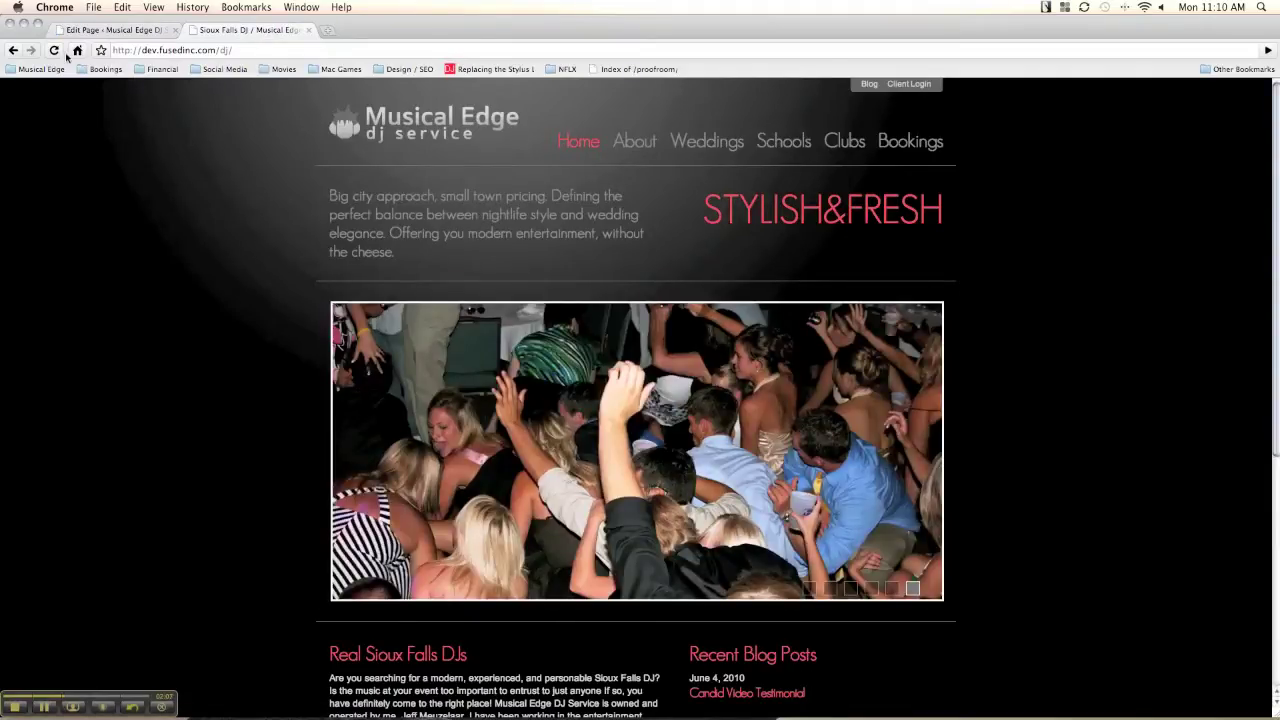
pyautogui.click(67, 52)
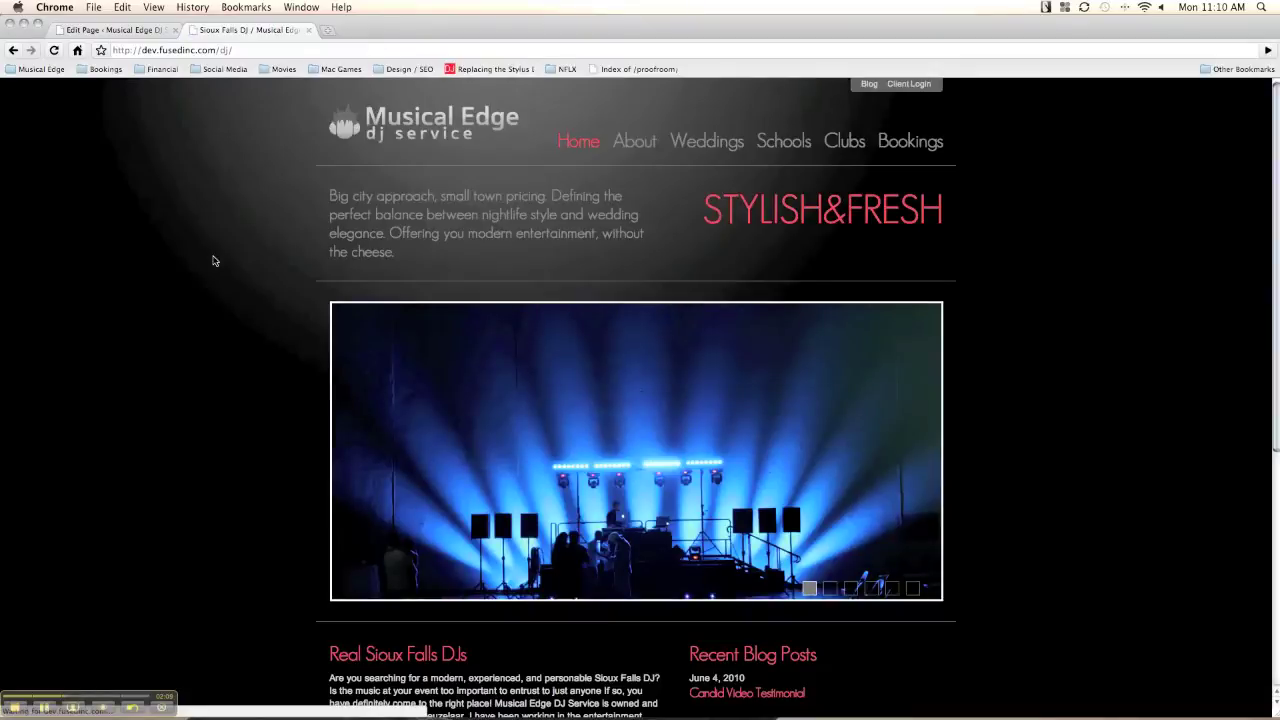
pyautogui.scroll(-5, 213, 261)
pyautogui.moveTo(643, 578); pyautogui.dragTo(588, 556)
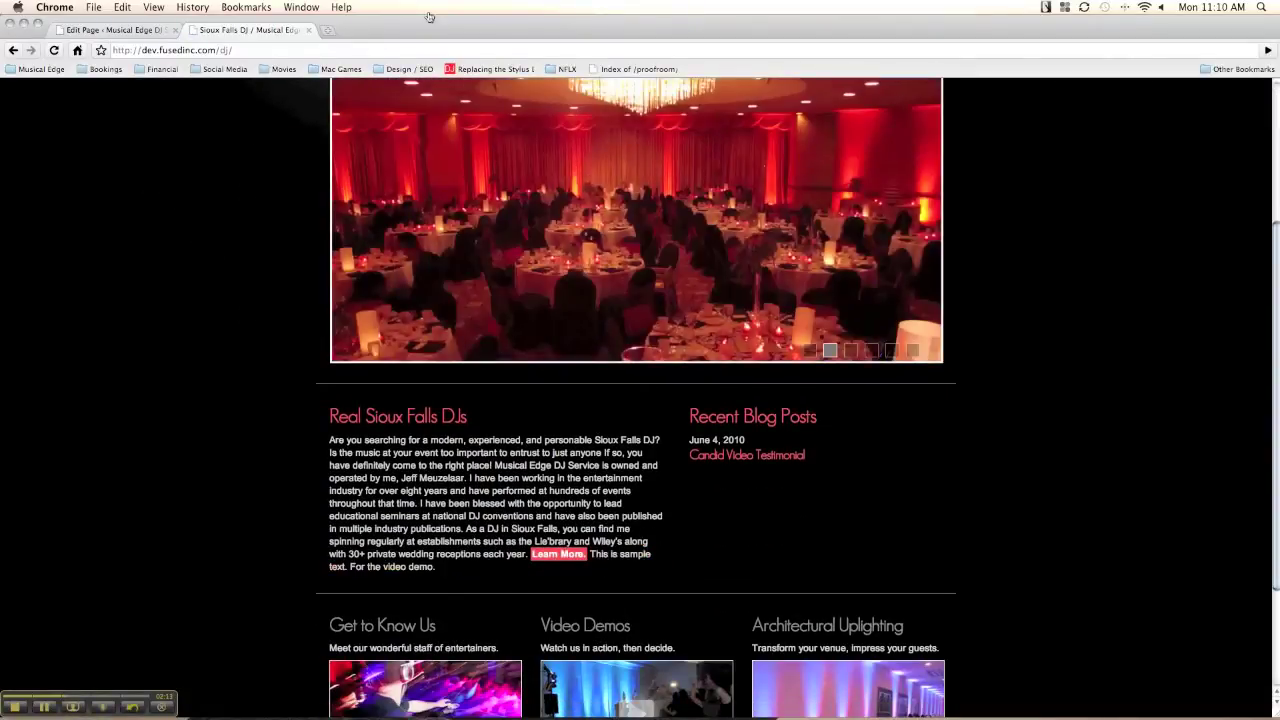
# Delete the sample sentence from the Home page body and update the page
pyautogui.click(100, 31)
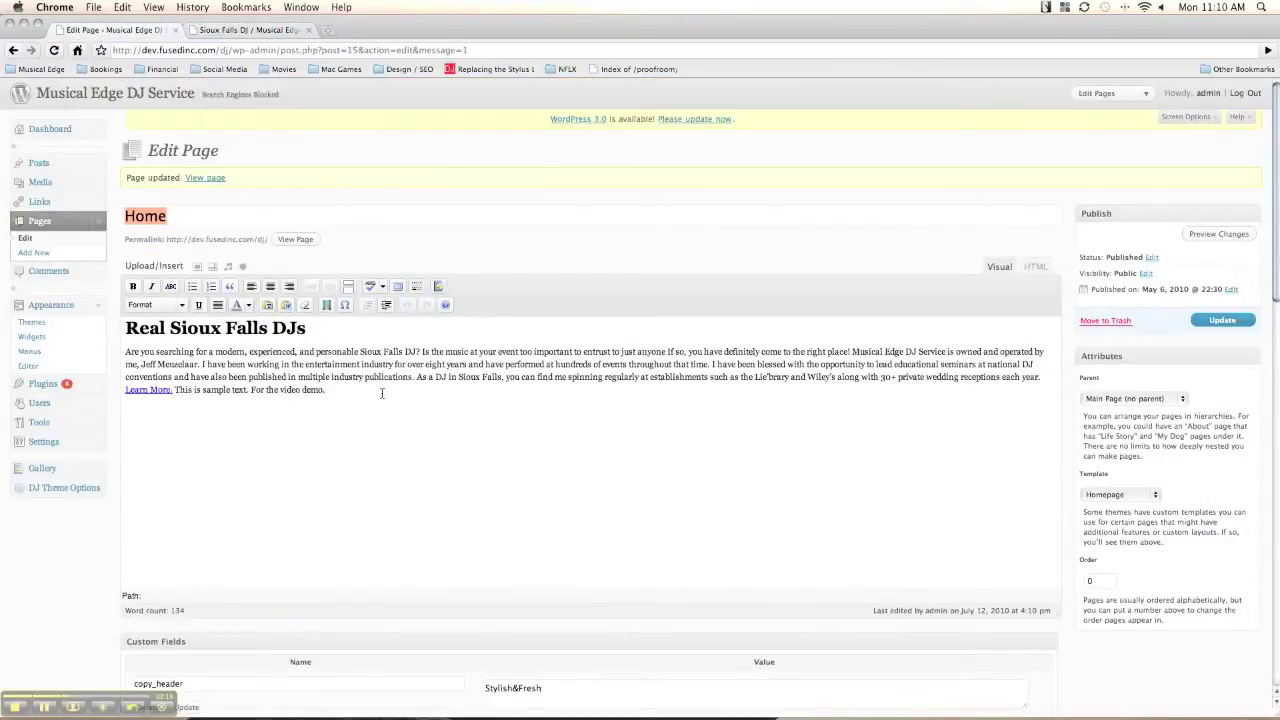
pyautogui.moveTo(381, 393); pyautogui.dragTo(178, 393)
pyautogui.press('BackSpace')
pyautogui.click(1222, 320)
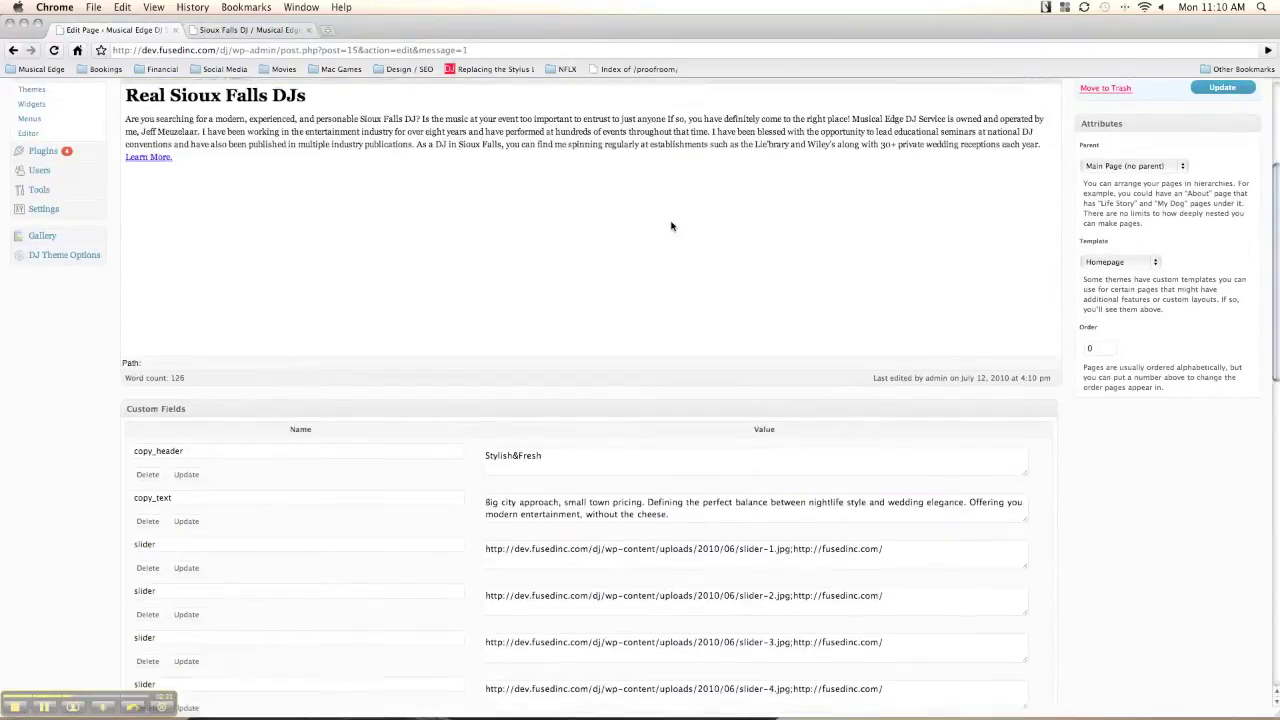
pyautogui.scroll(-5, 671, 224)
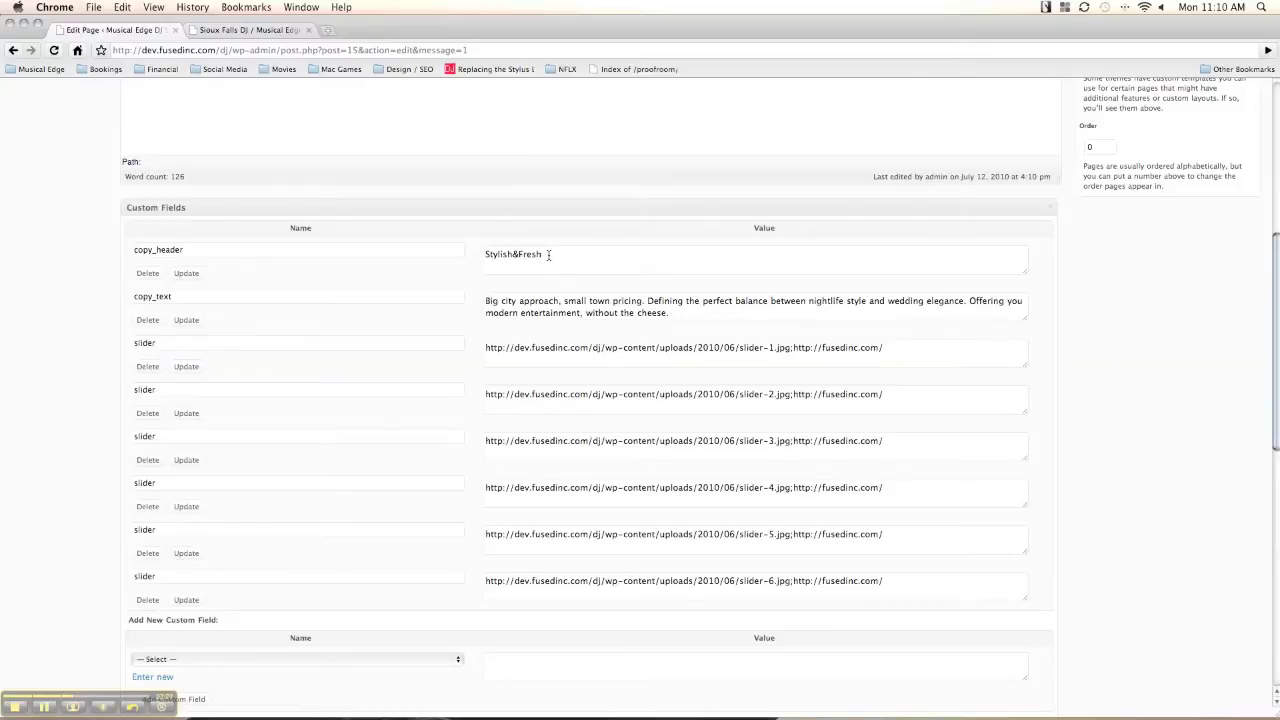
pyautogui.moveTo(550, 254); pyautogui.dragTo(478, 255)
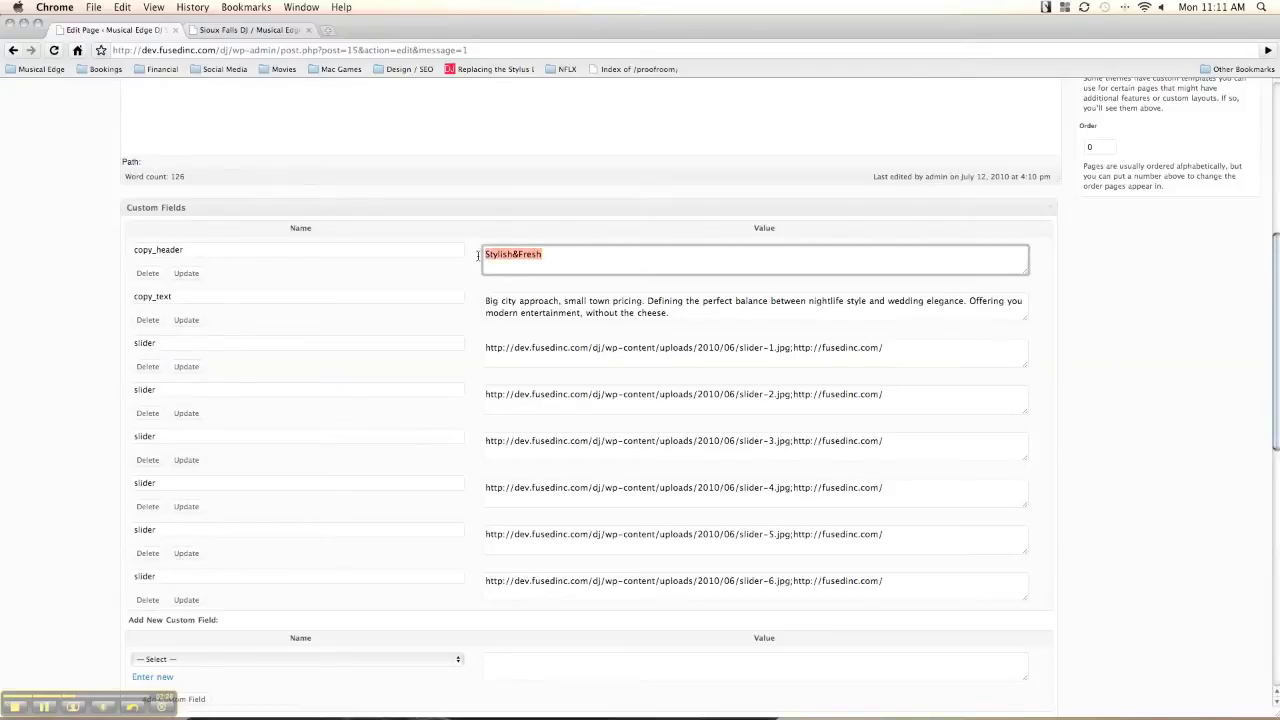
pyautogui.click(253, 31)
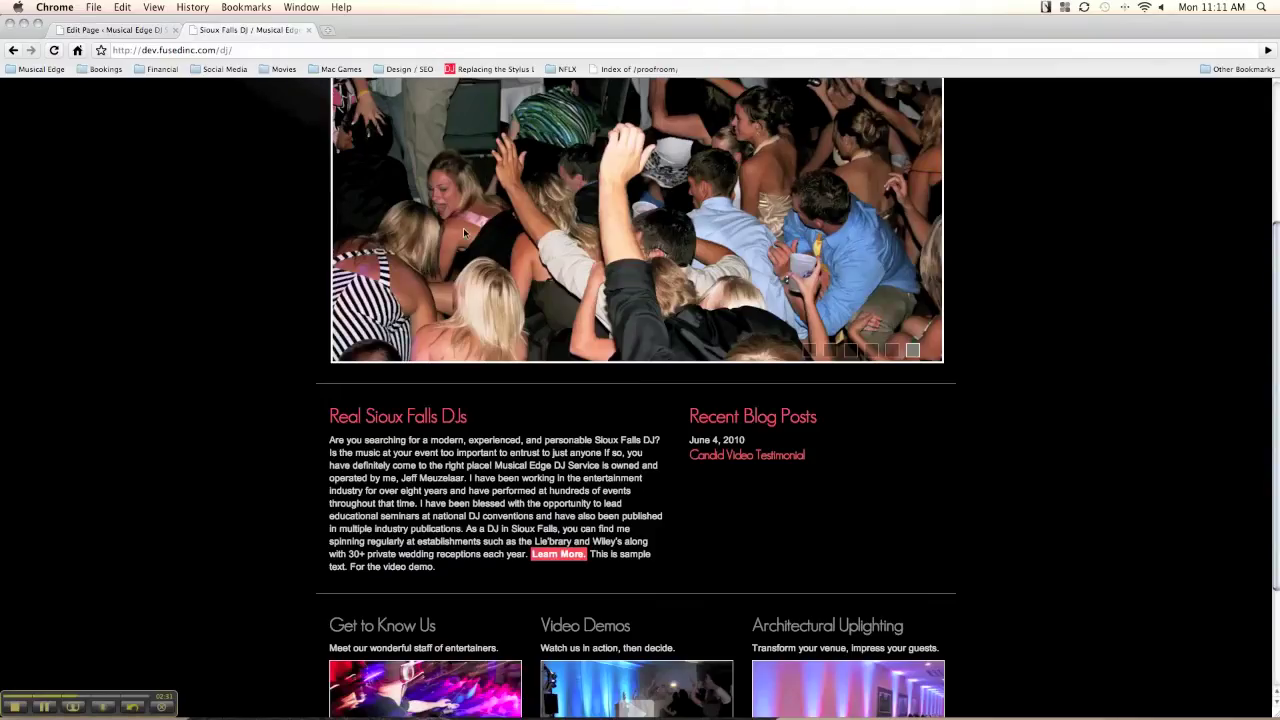
pyautogui.scroll(5, 464, 233)
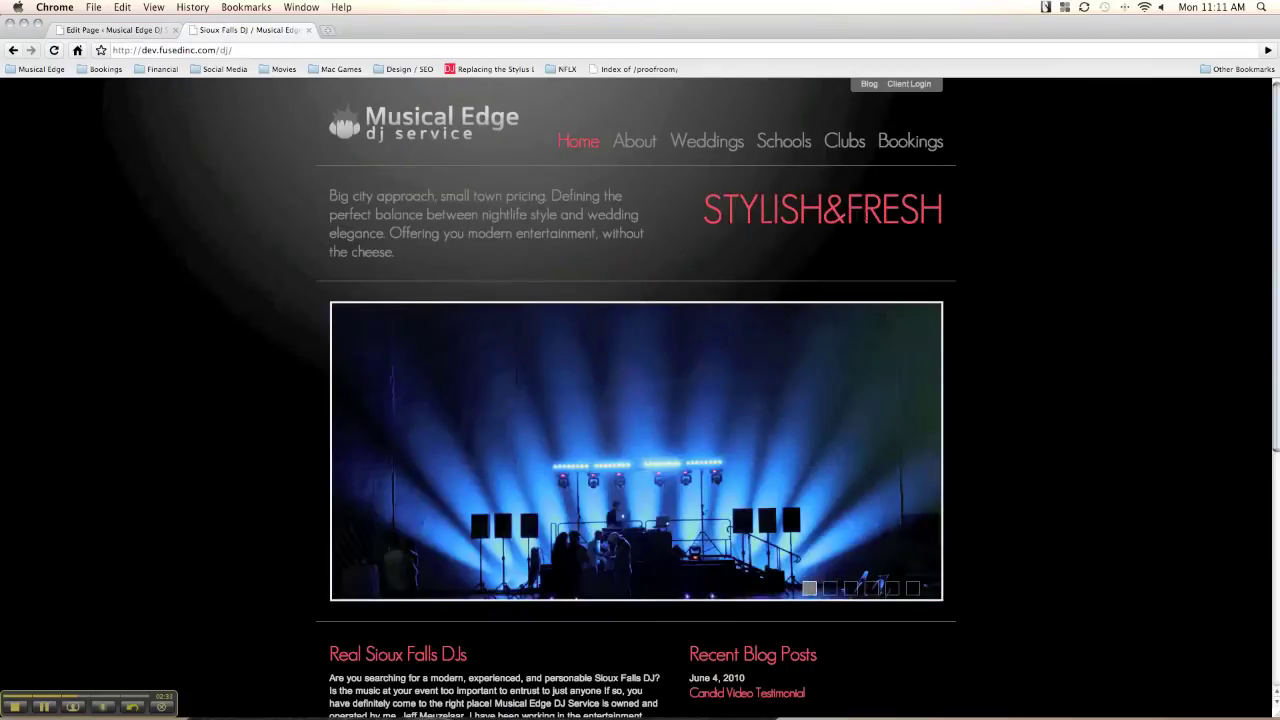
pyautogui.moveTo(396, 252); pyautogui.dragTo(333, 197)
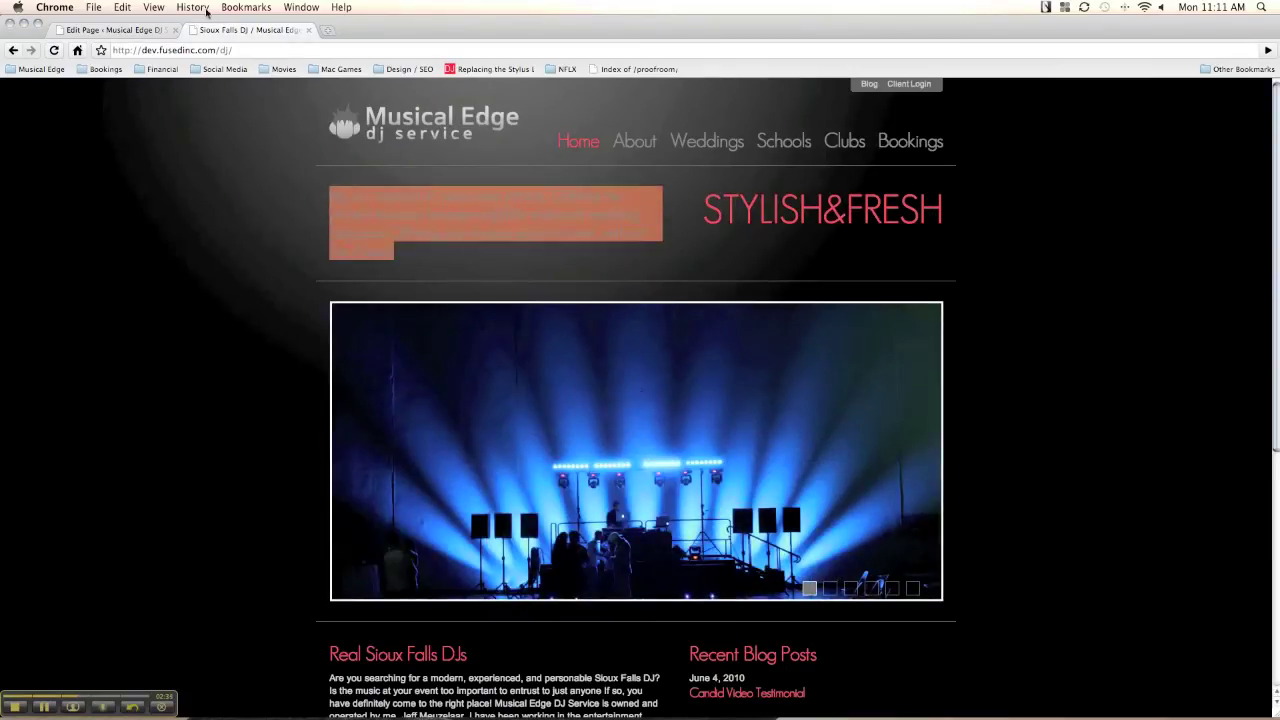
pyautogui.click(105, 30)
pyautogui.moveTo(690, 314); pyautogui.dragTo(432, 293)
pyautogui.moveTo(939, 346); pyautogui.dragTo(480, 343)
pyautogui.moveTo(936, 401); pyautogui.dragTo(464, 392)
pyautogui.scroll(-4, 453, 394)
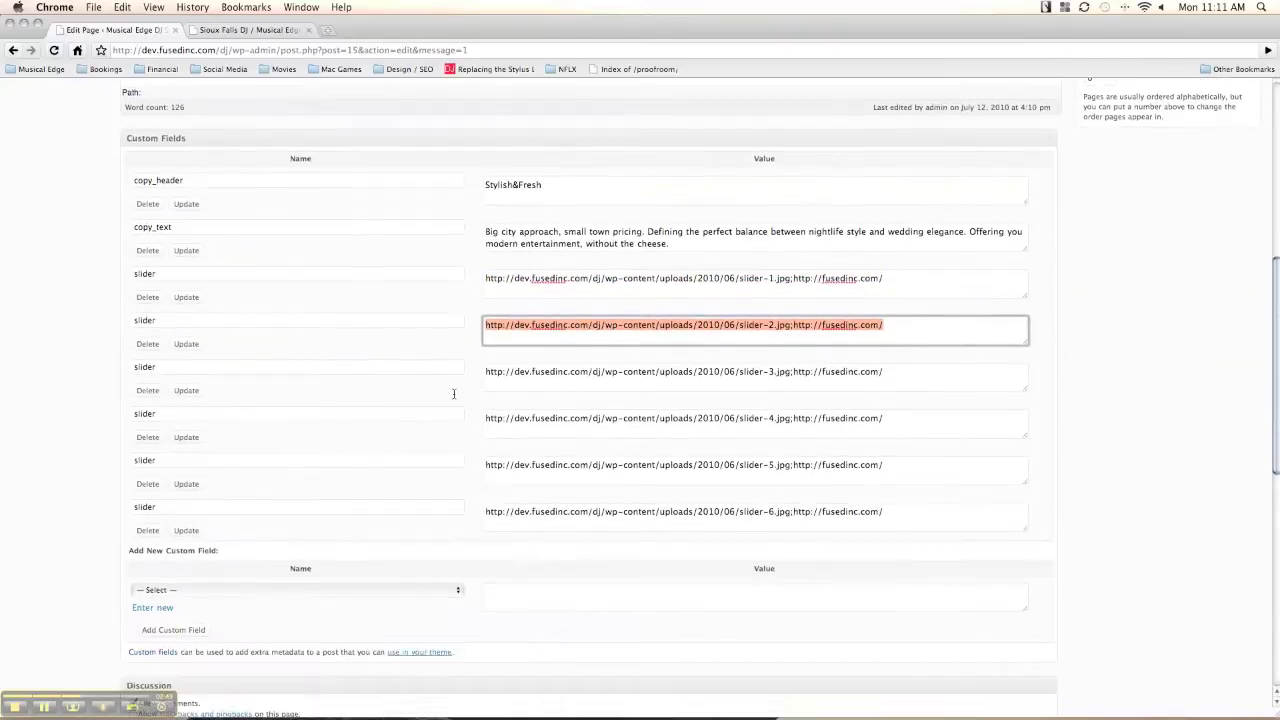
pyautogui.scroll(7, 420, 300)
pyautogui.click(258, 30)
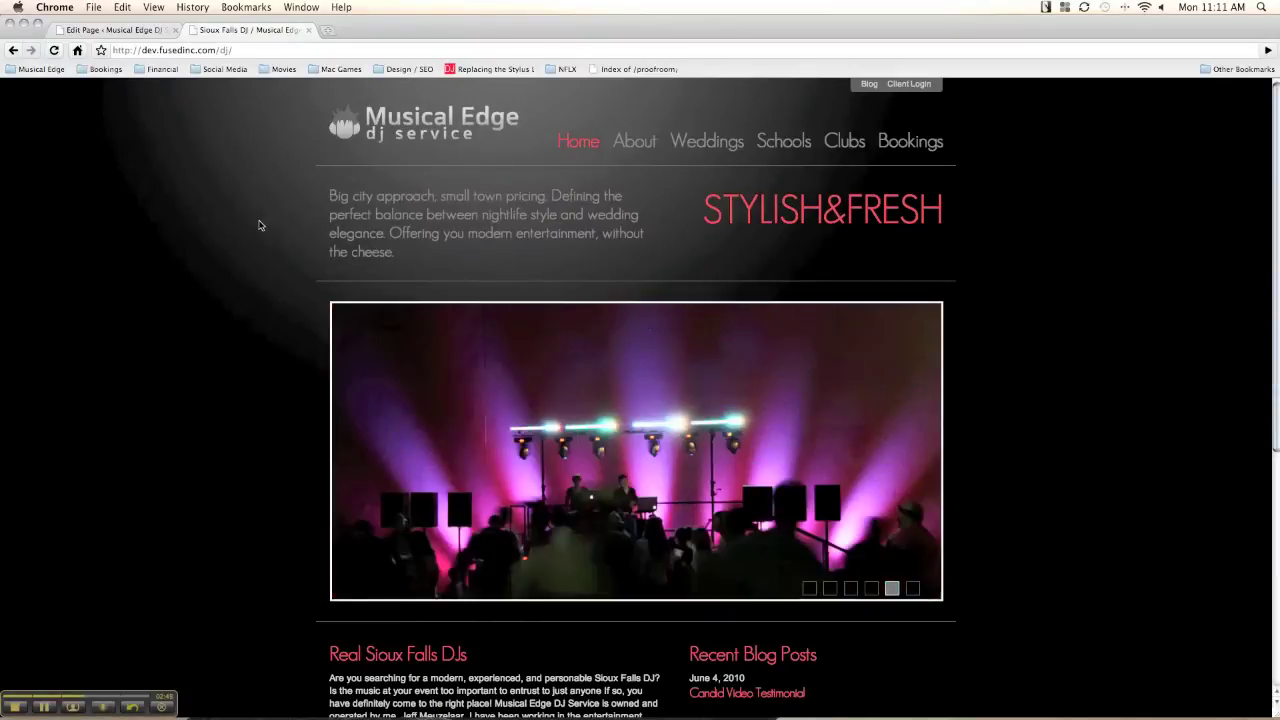
pyautogui.scroll(-5, 269, 224)
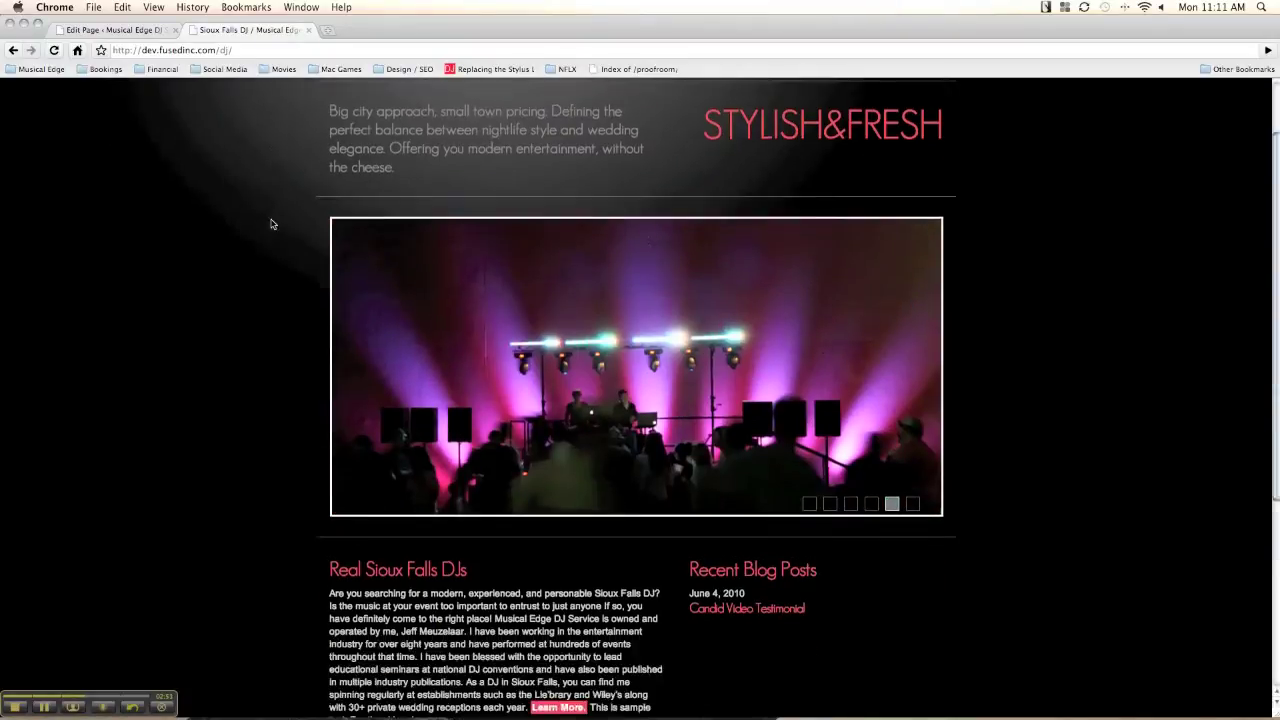
pyautogui.scroll(5, 270, 224)
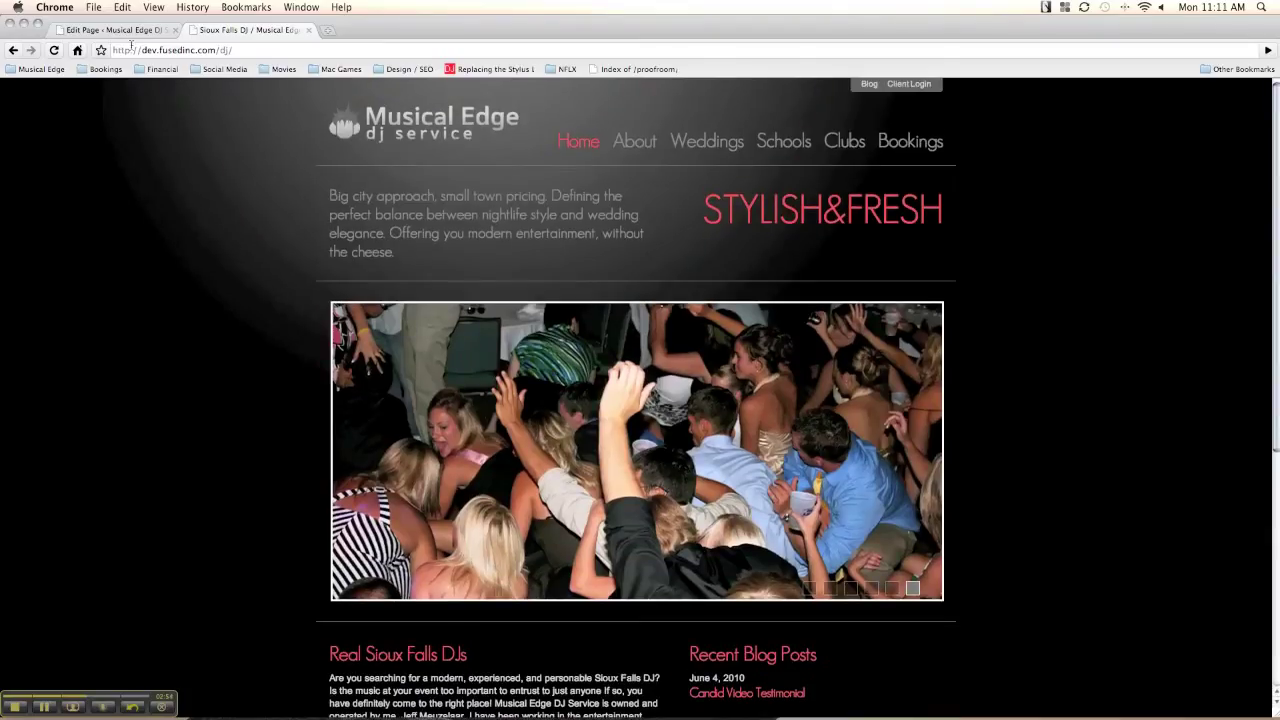
pyautogui.click(113, 30)
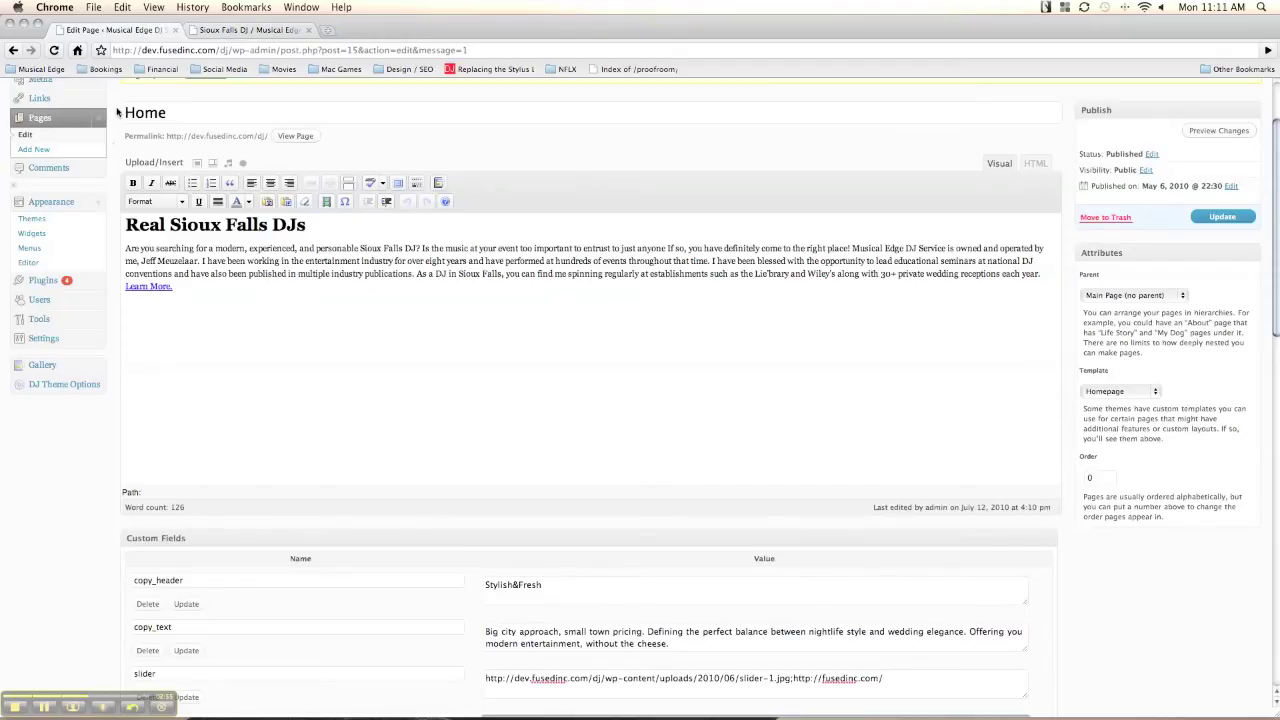
pyautogui.scroll(2, 119, 207)
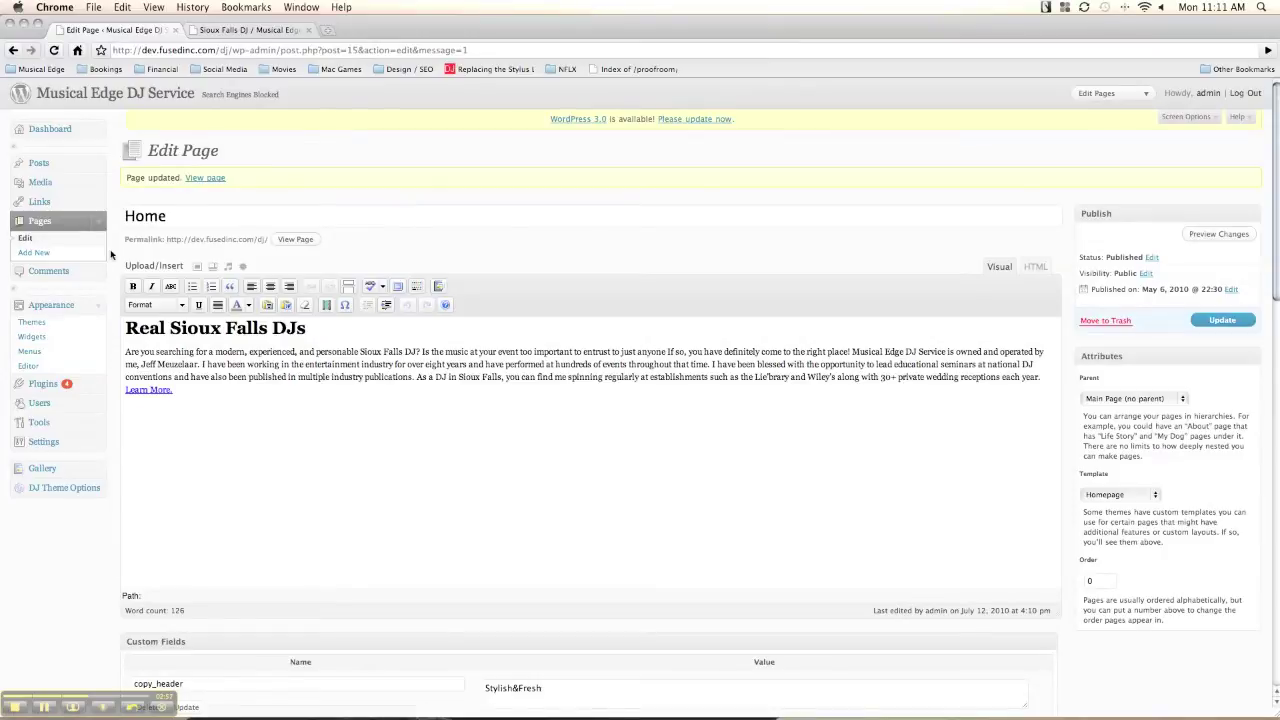
# Create a new page titled 'Test Page'
pyautogui.click(37, 253)
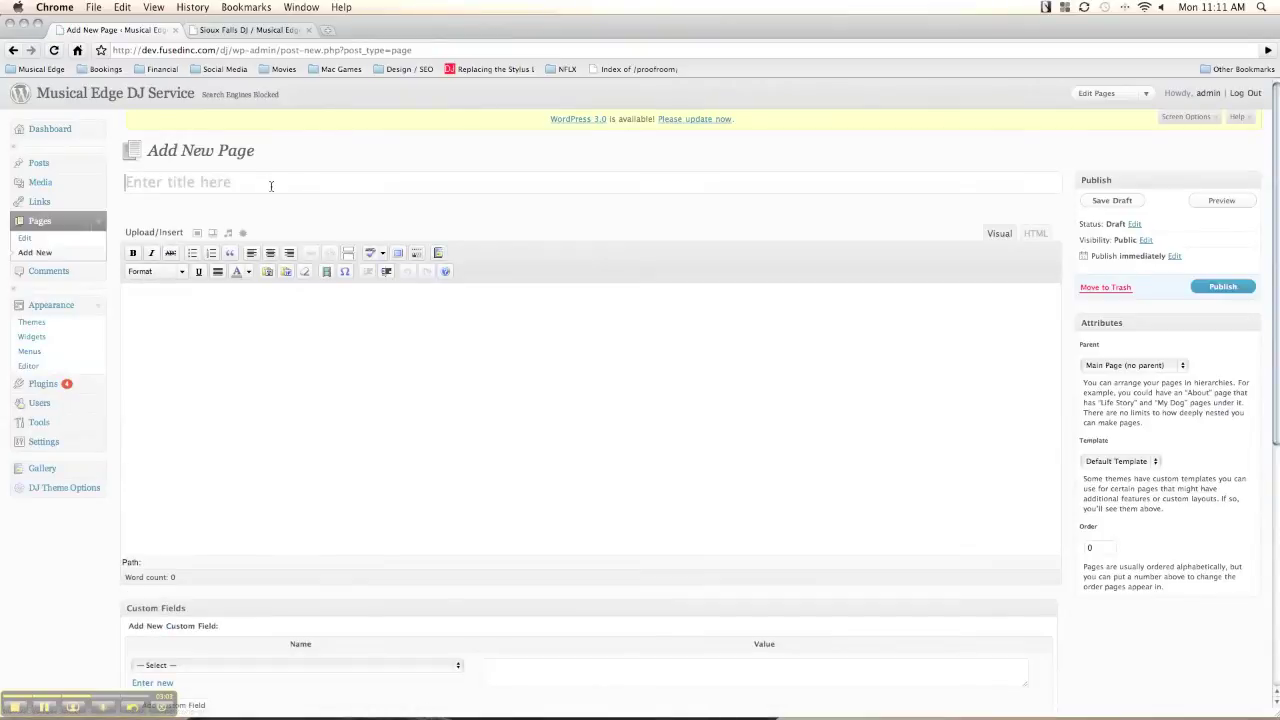
pyautogui.click(270, 186)
pyautogui.write('Test Page')
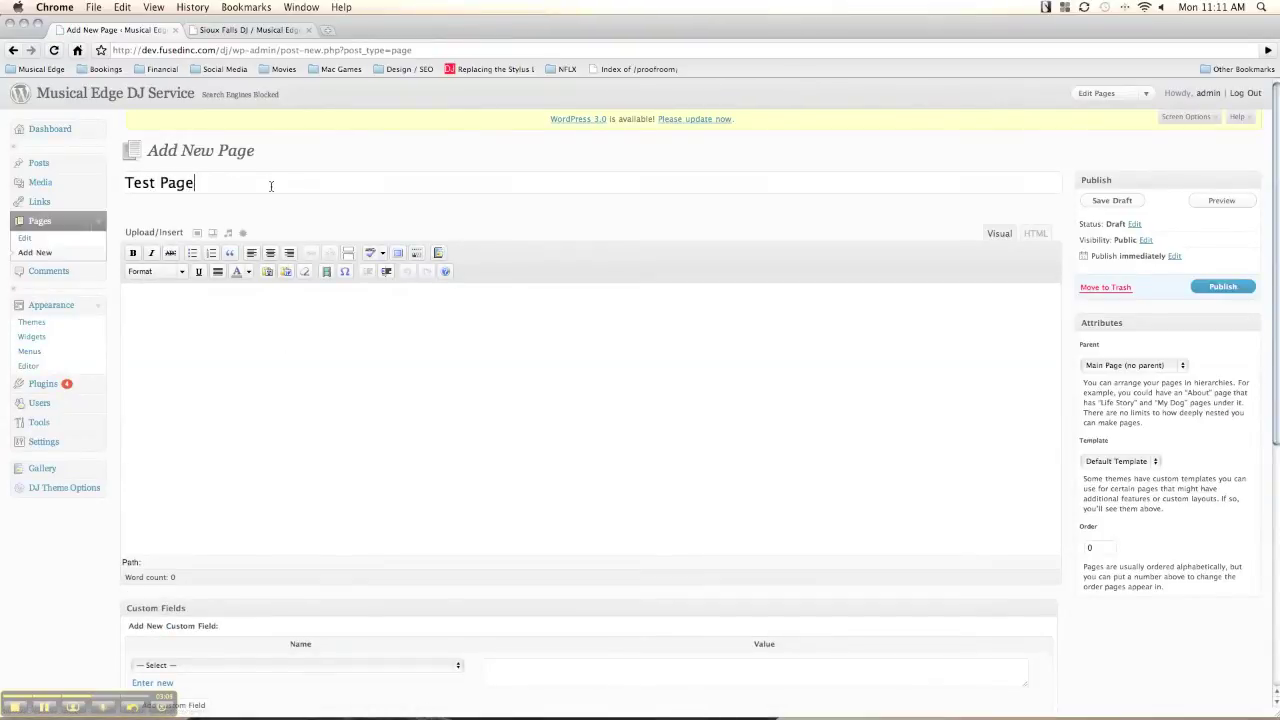
# Type 'Sample text.' in the body, opening and closing the Add an Image dialog
pyautogui.click(343, 389)
pyautogui.write('Sample text.')
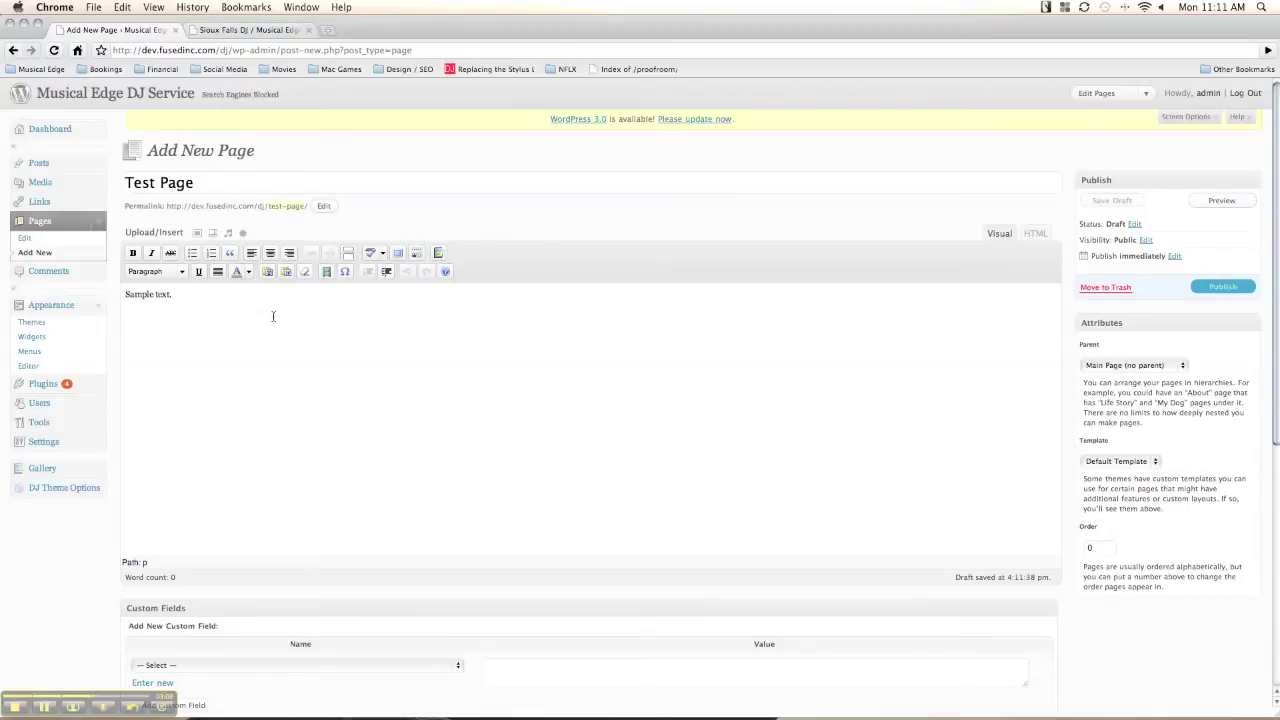
pyautogui.click(197, 234)
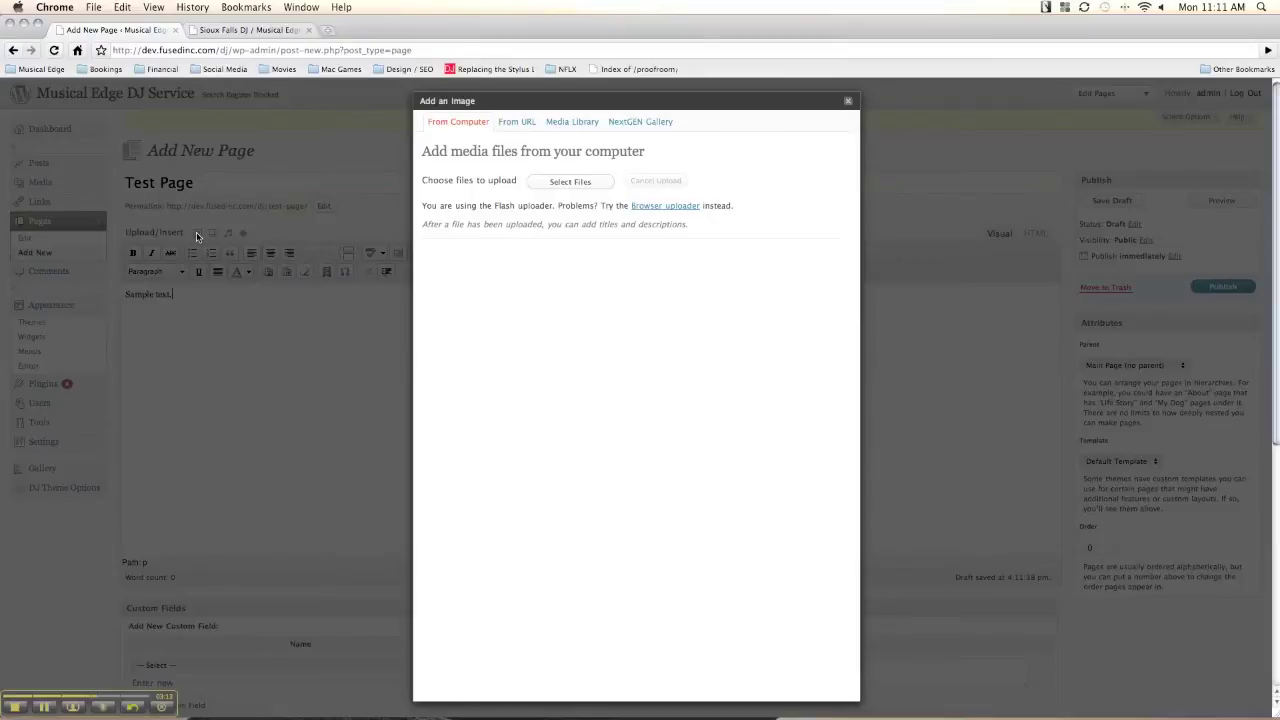
pyautogui.click(848, 103)
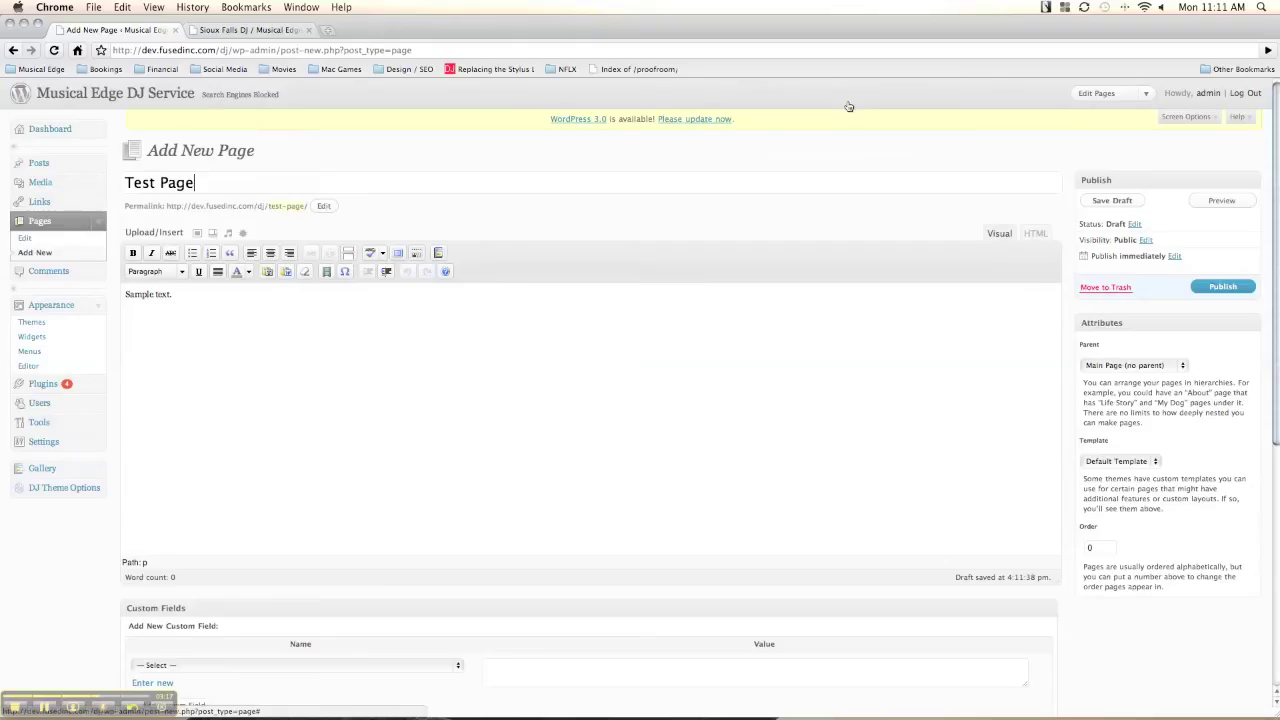
# Set Test Page's parent to About, keep Default Template, and publish it
pyautogui.click(1155, 366)
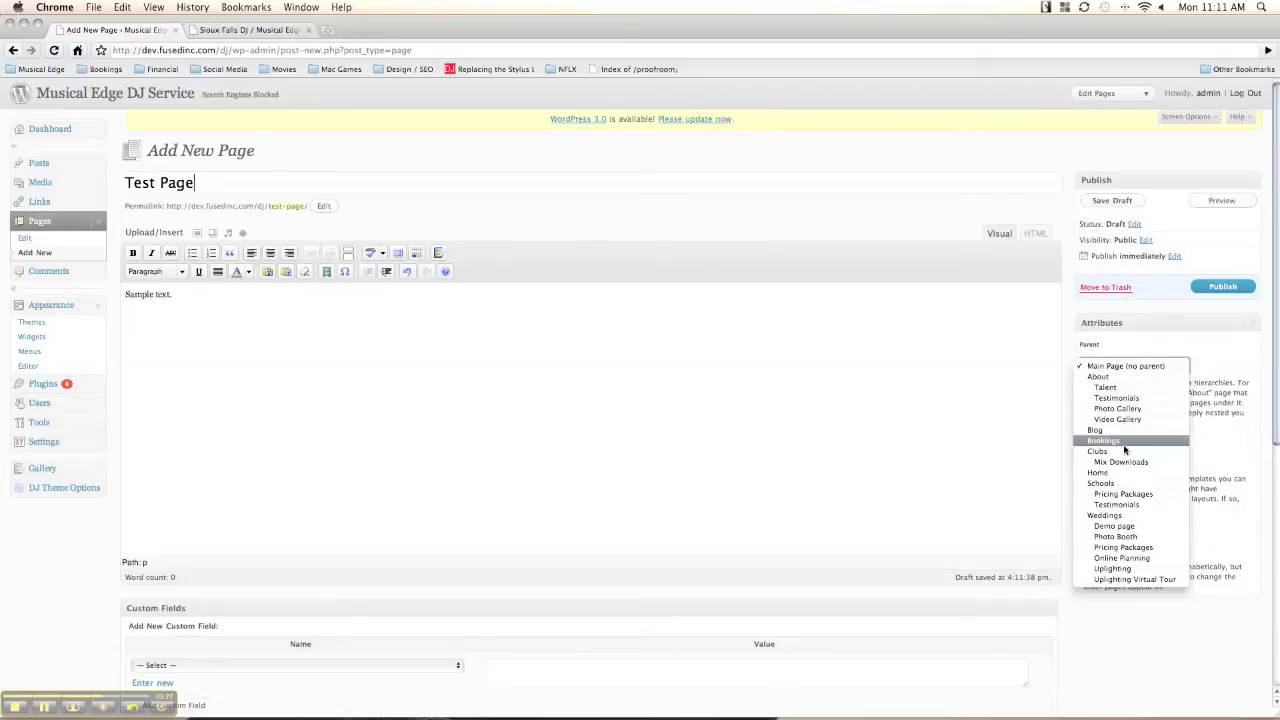
pyautogui.click(1118, 377)
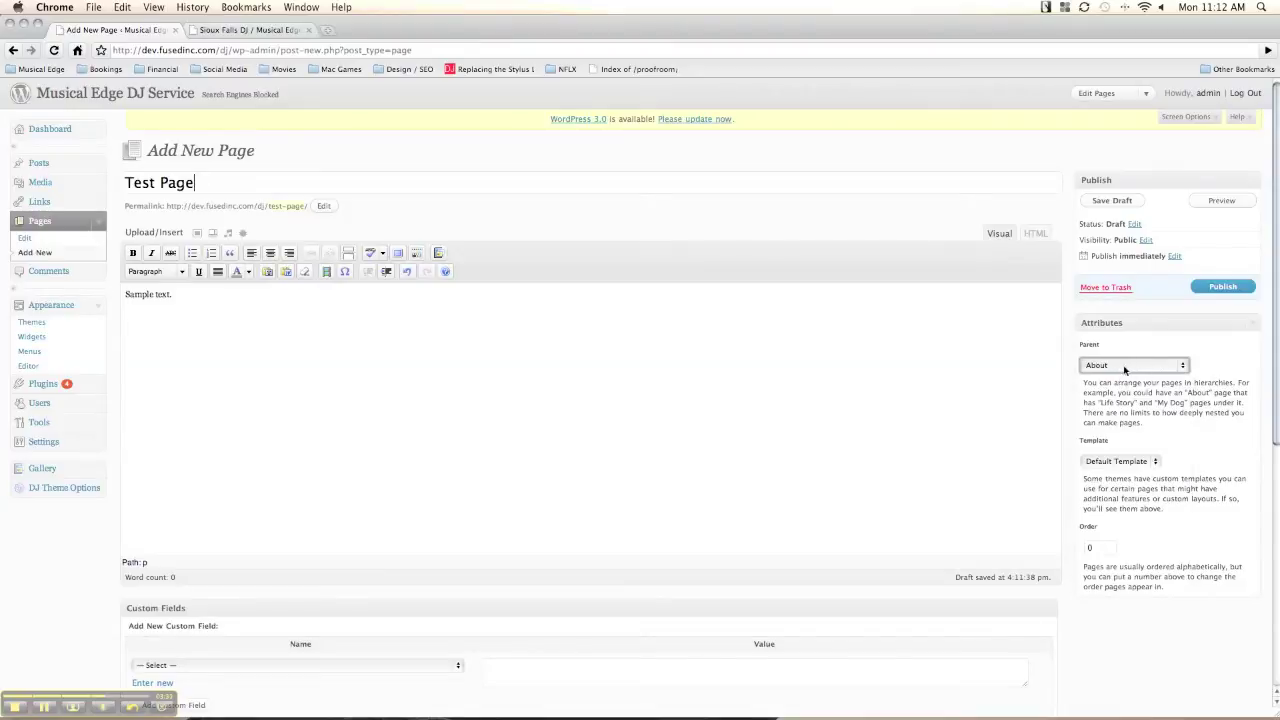
pyautogui.click(1143, 462)
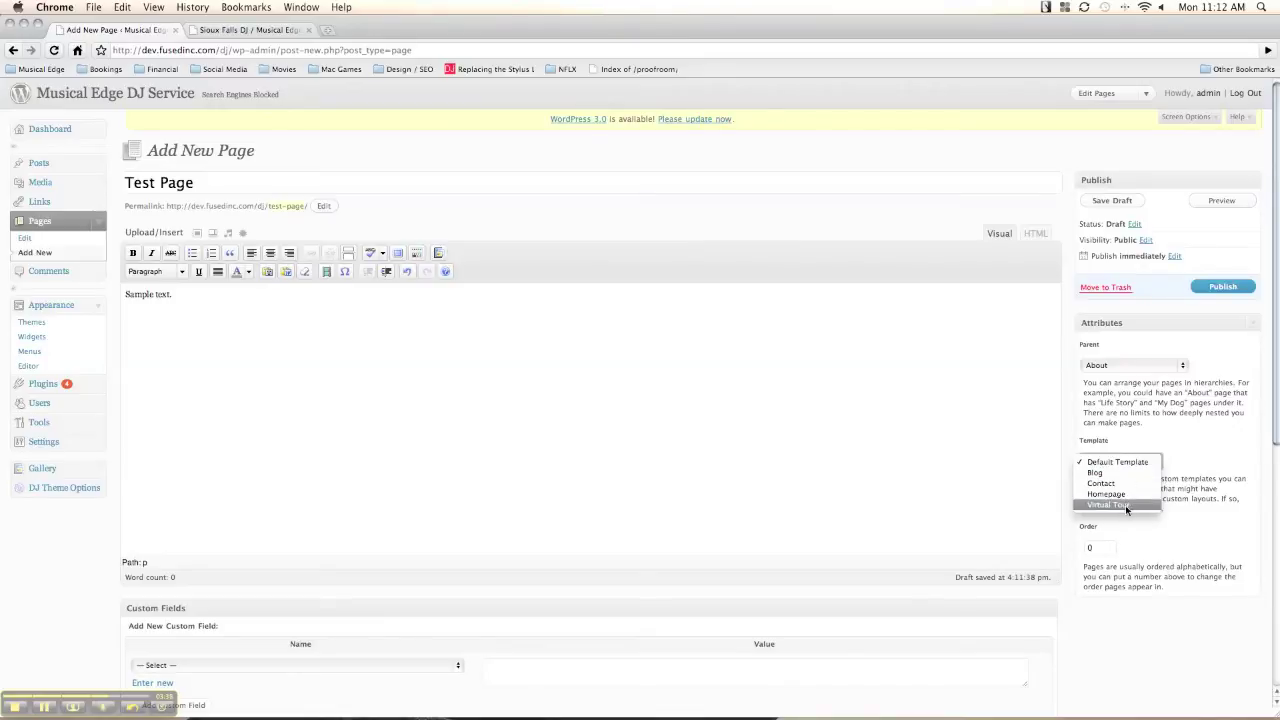
pyautogui.click(1191, 417)
pyautogui.click(1215, 287)
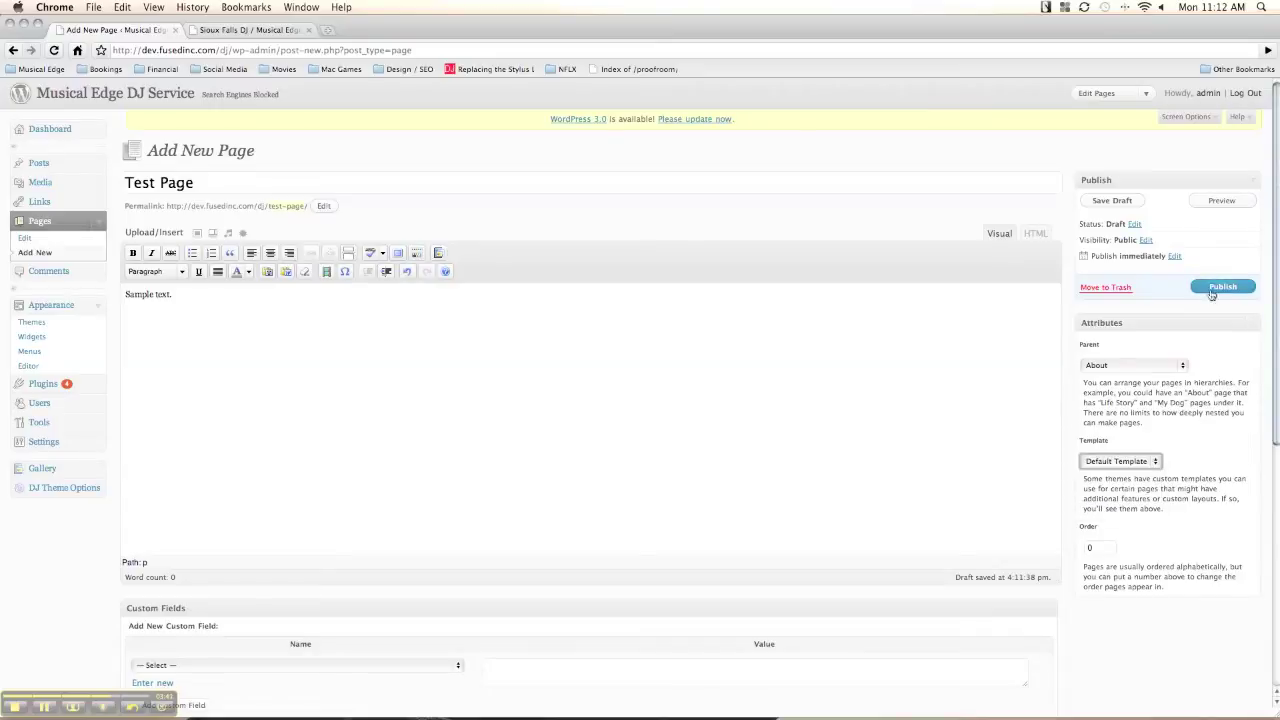
pyautogui.click(245, 32)
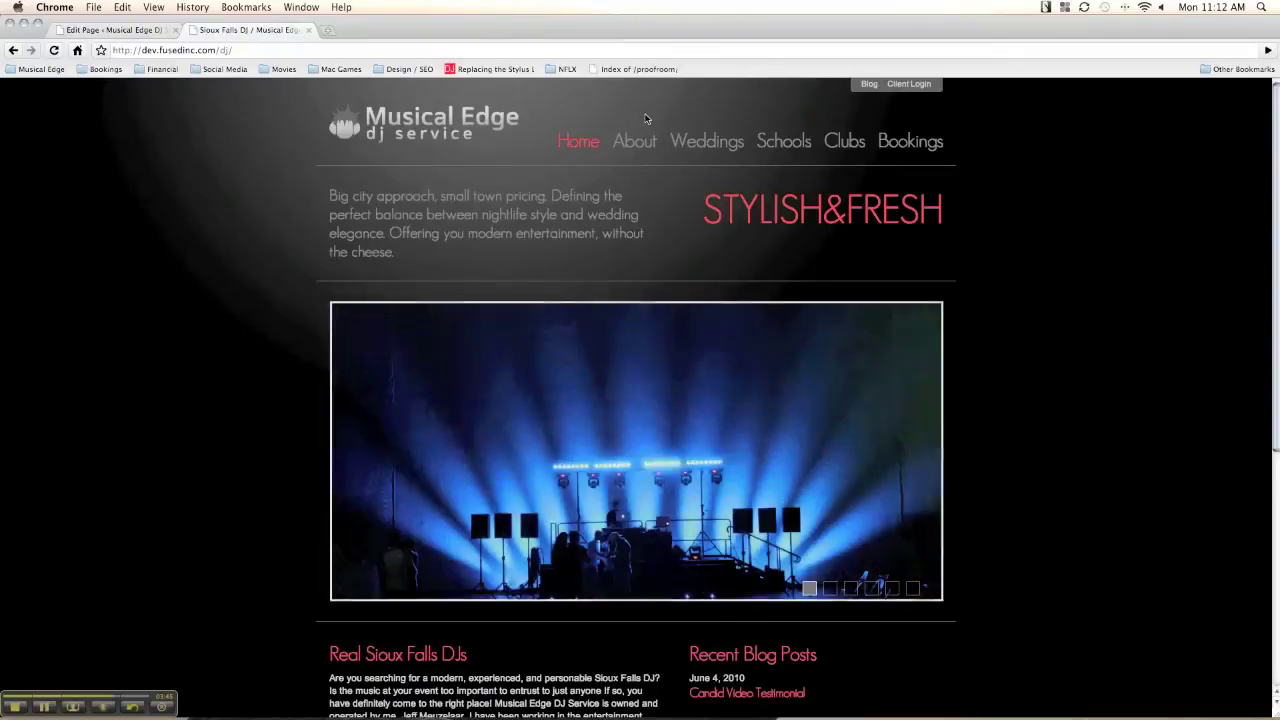
pyautogui.click(636, 144)
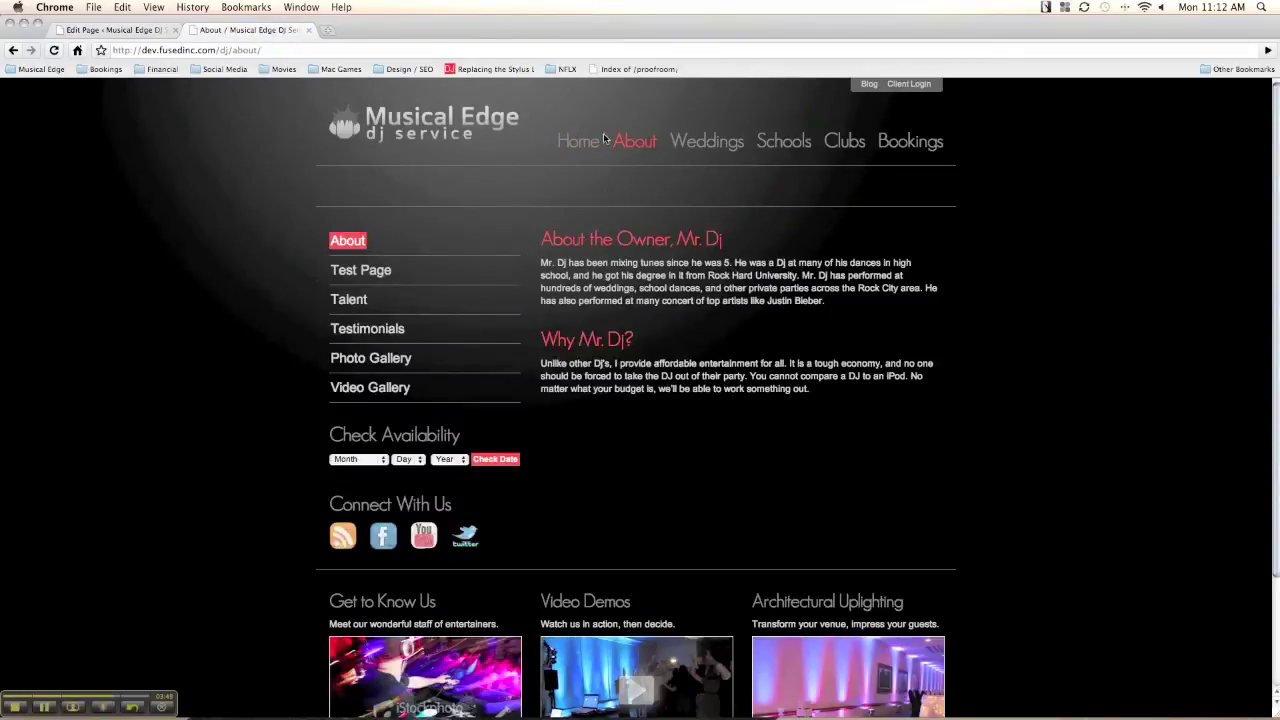
pyautogui.click(367, 277)
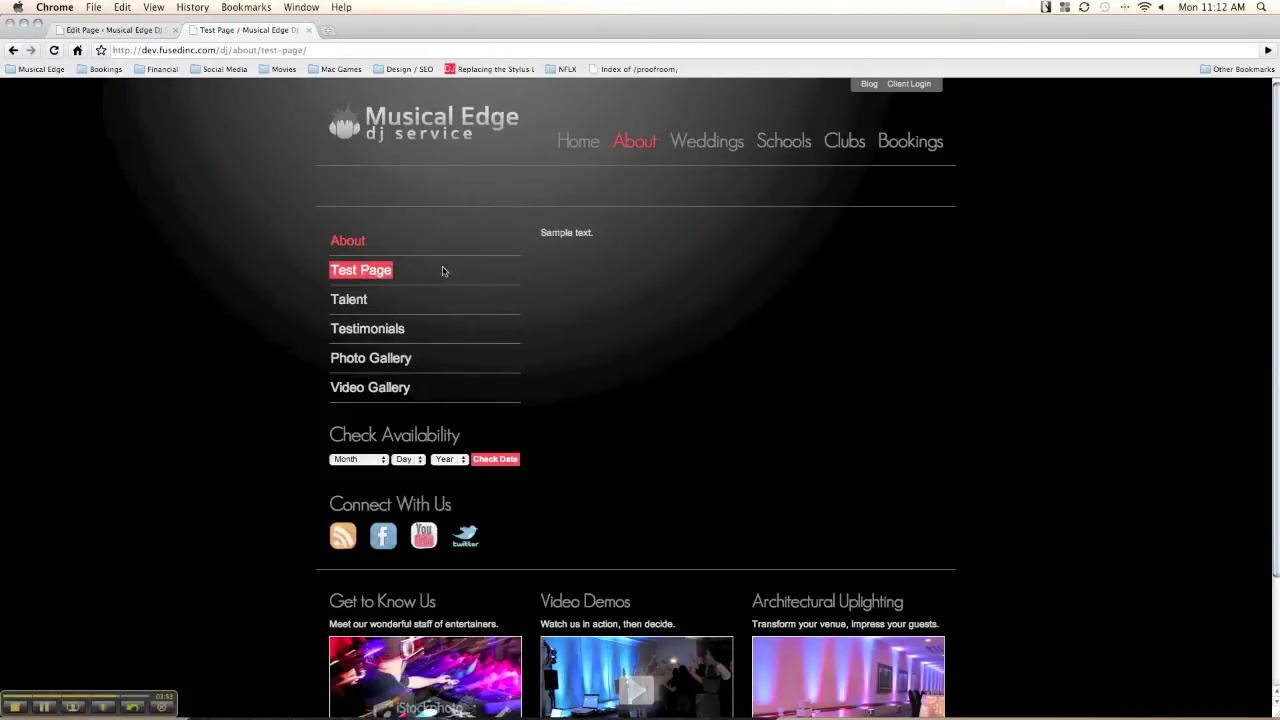
pyautogui.moveTo(598, 238); pyautogui.dragTo(538, 232)
pyautogui.click(117, 32)
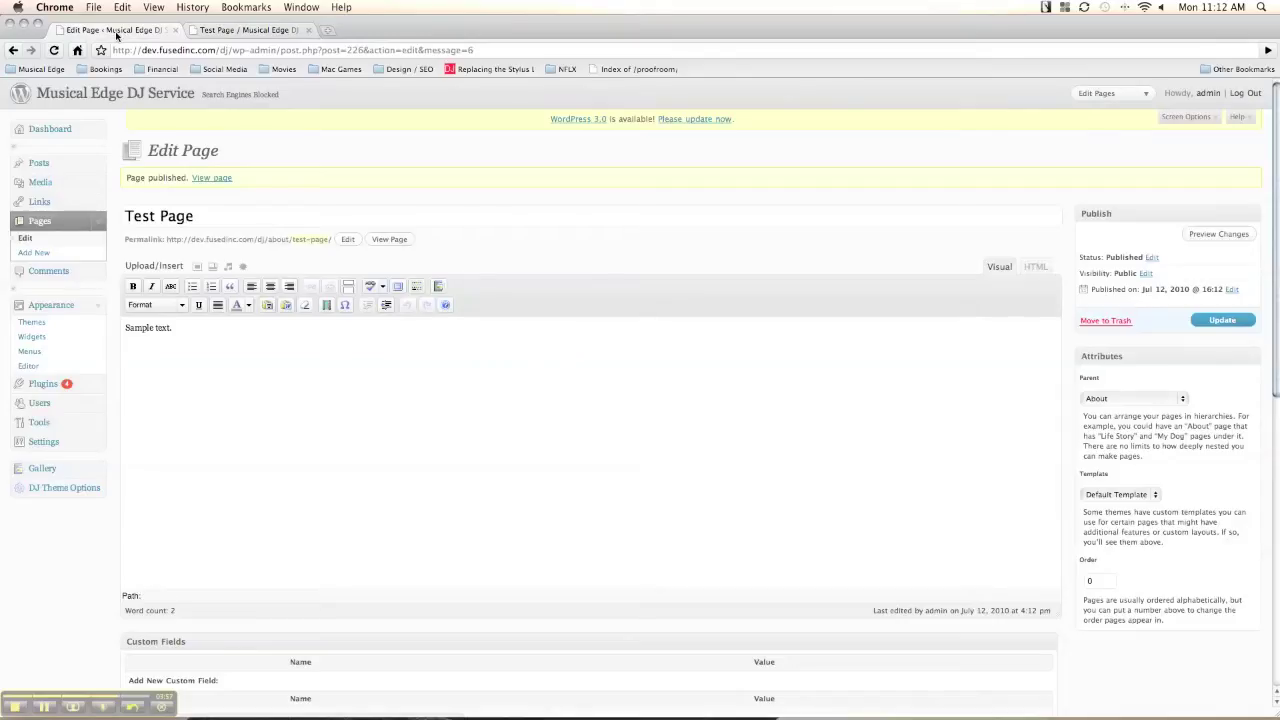
pyautogui.click(58, 352)
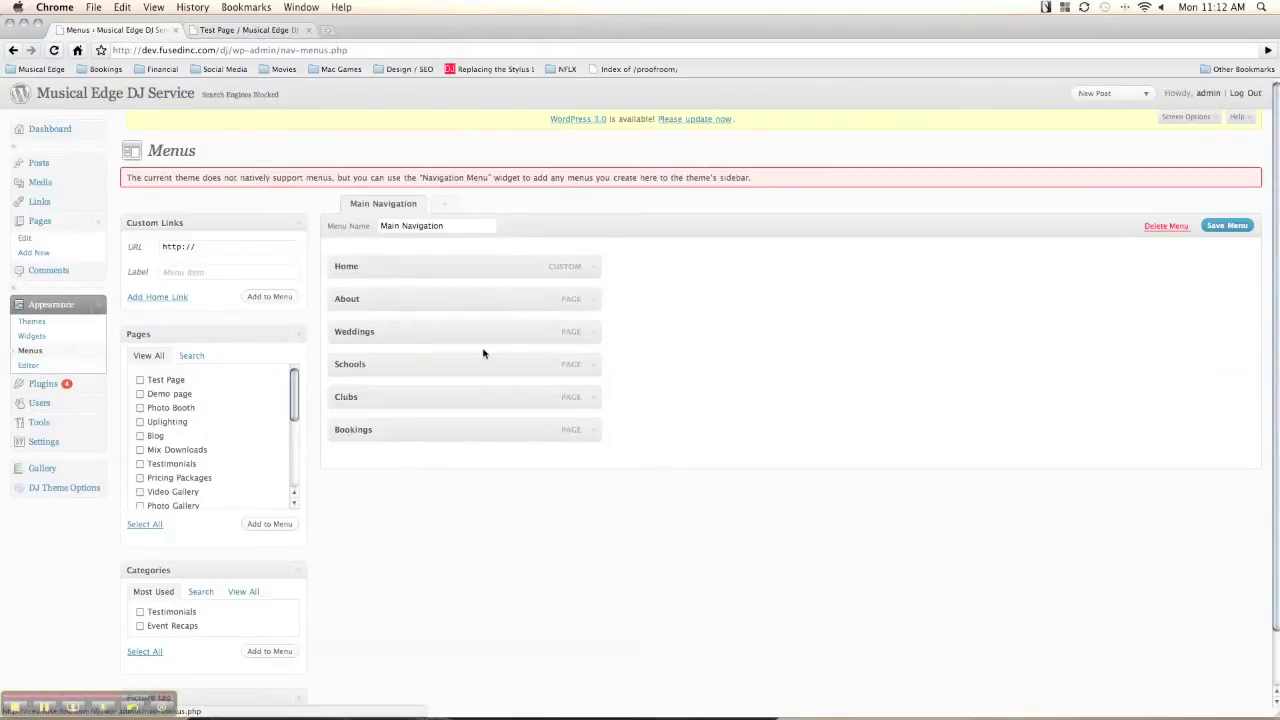
# Add Test Page from the Pages list to the Main Navigation menu
pyautogui.scroll(-8, 186, 440)
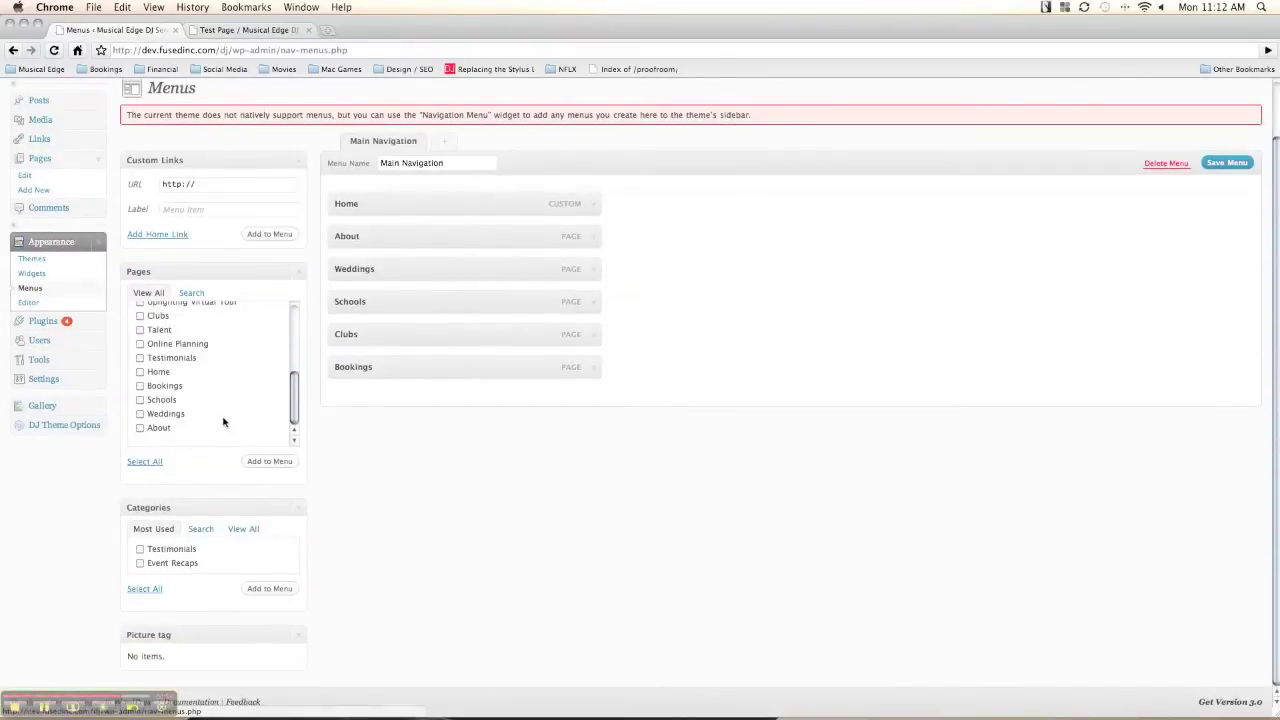
pyautogui.scroll(6, 223, 421)
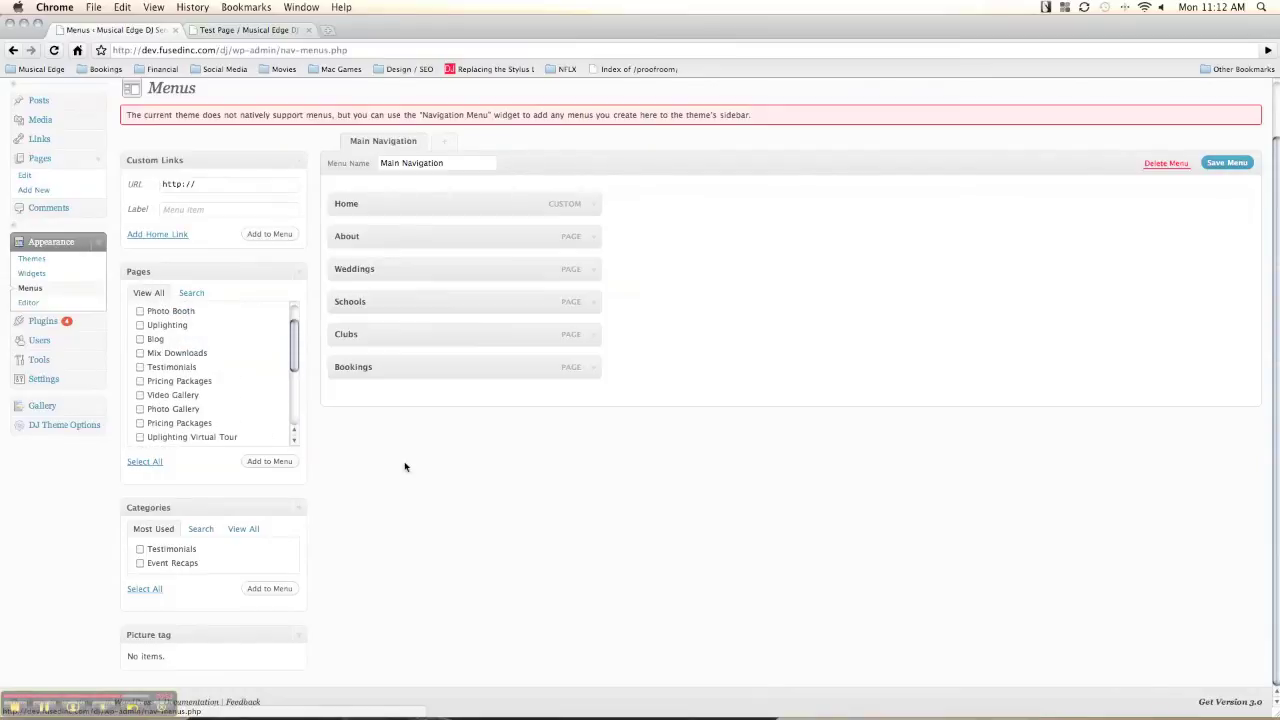
pyautogui.scroll(2, 408, 467)
pyautogui.scroll(-3, 231, 426)
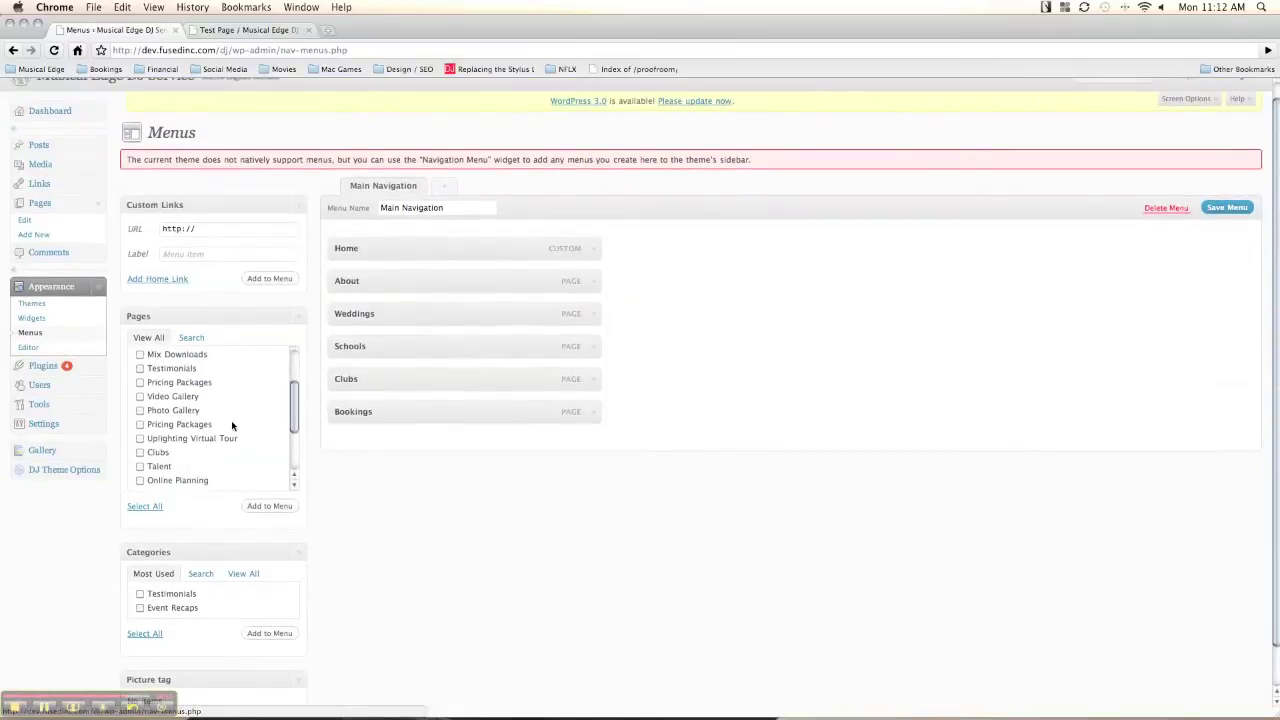
pyautogui.scroll(-5, 231, 426)
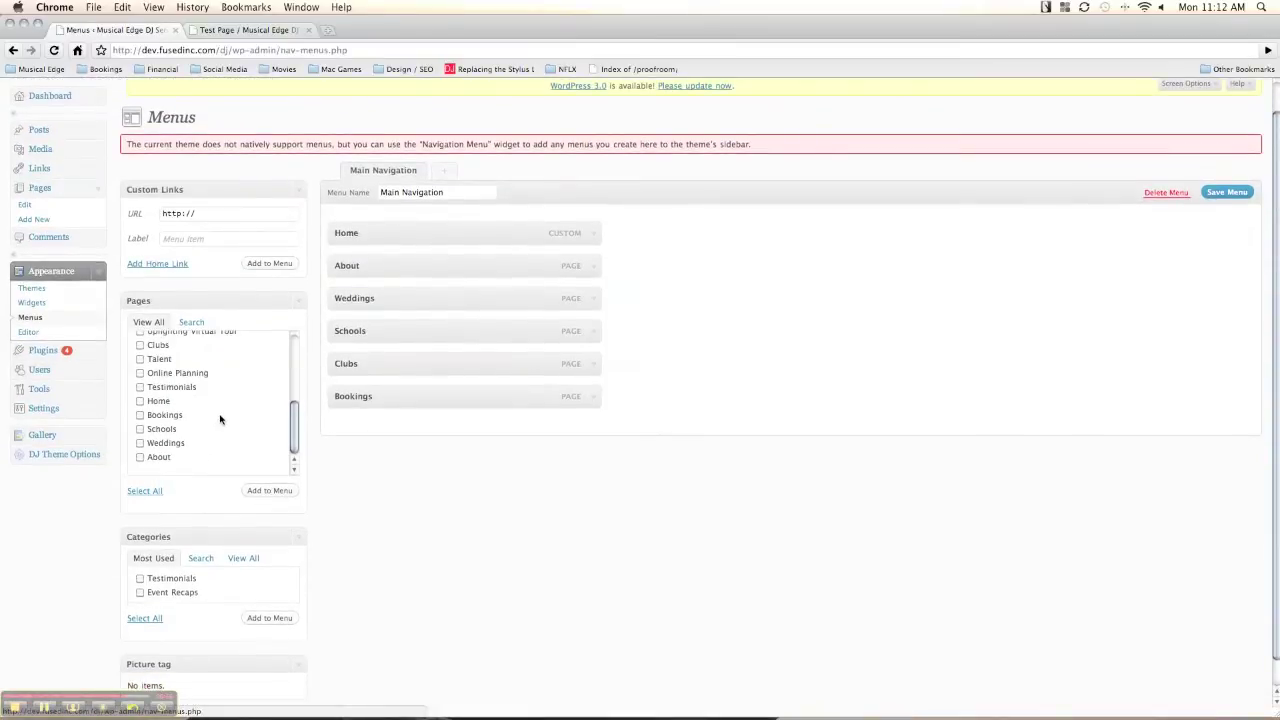
pyautogui.scroll(9, 220, 420)
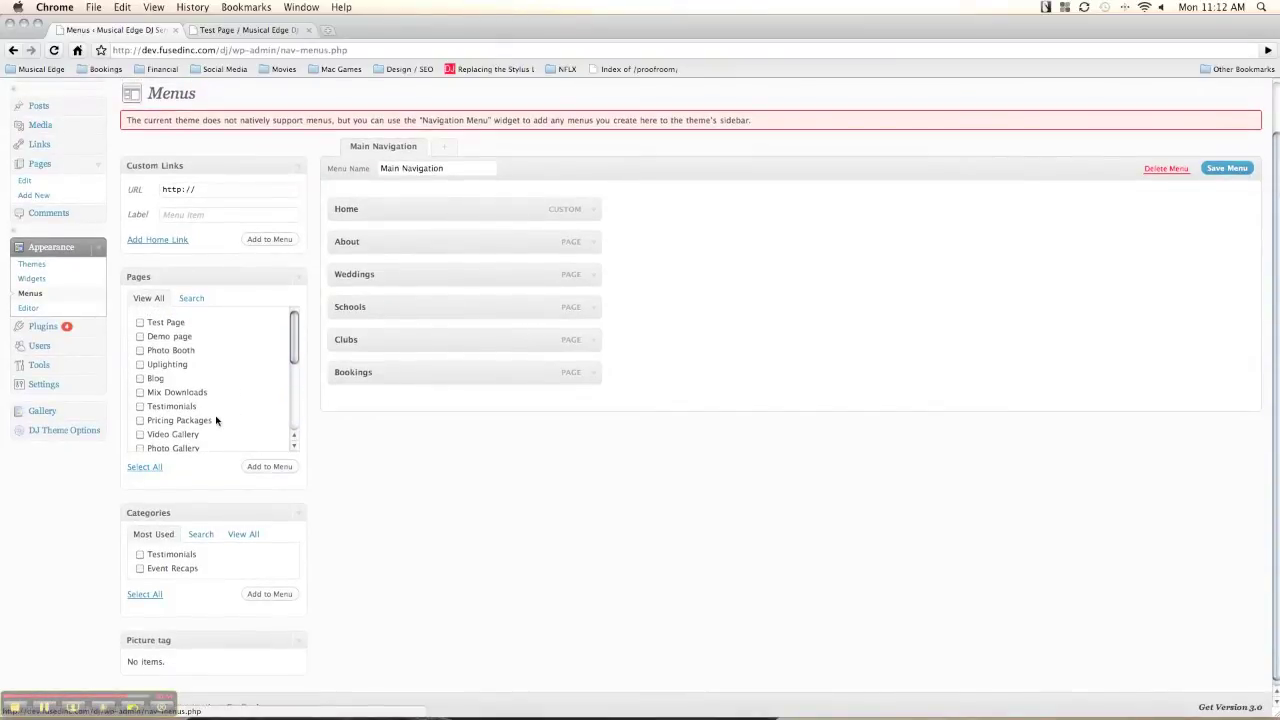
pyautogui.scroll(-1, 214, 349)
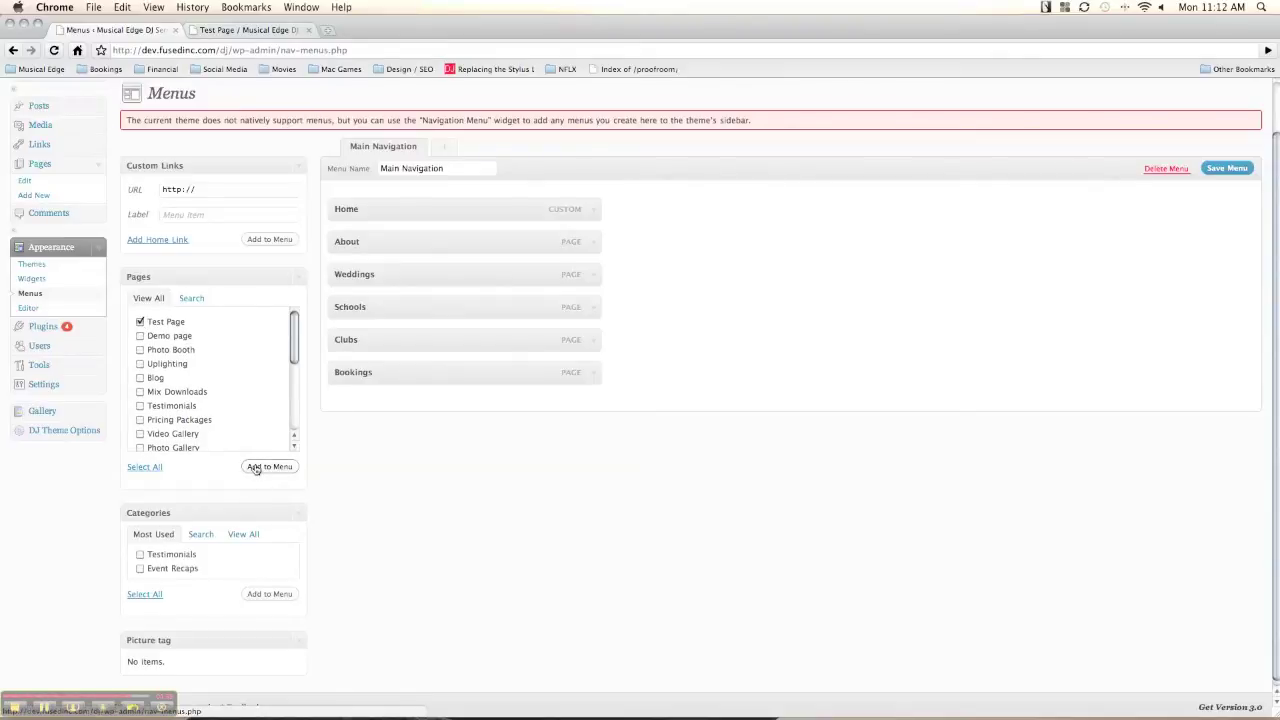
pyautogui.scroll(2, 256, 468)
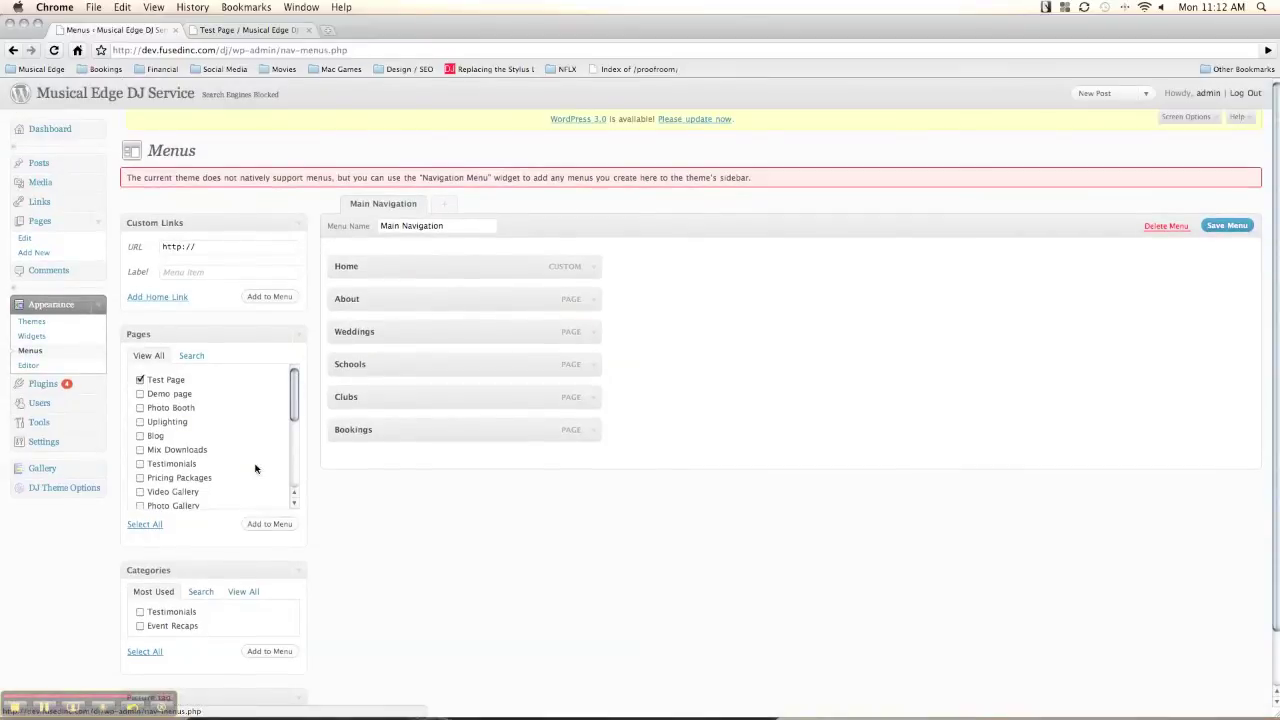
pyautogui.click(280, 527)
# Review the Test Page menu item, save the Main Navigation menu, and view the live Test Page
pyautogui.click(598, 469)
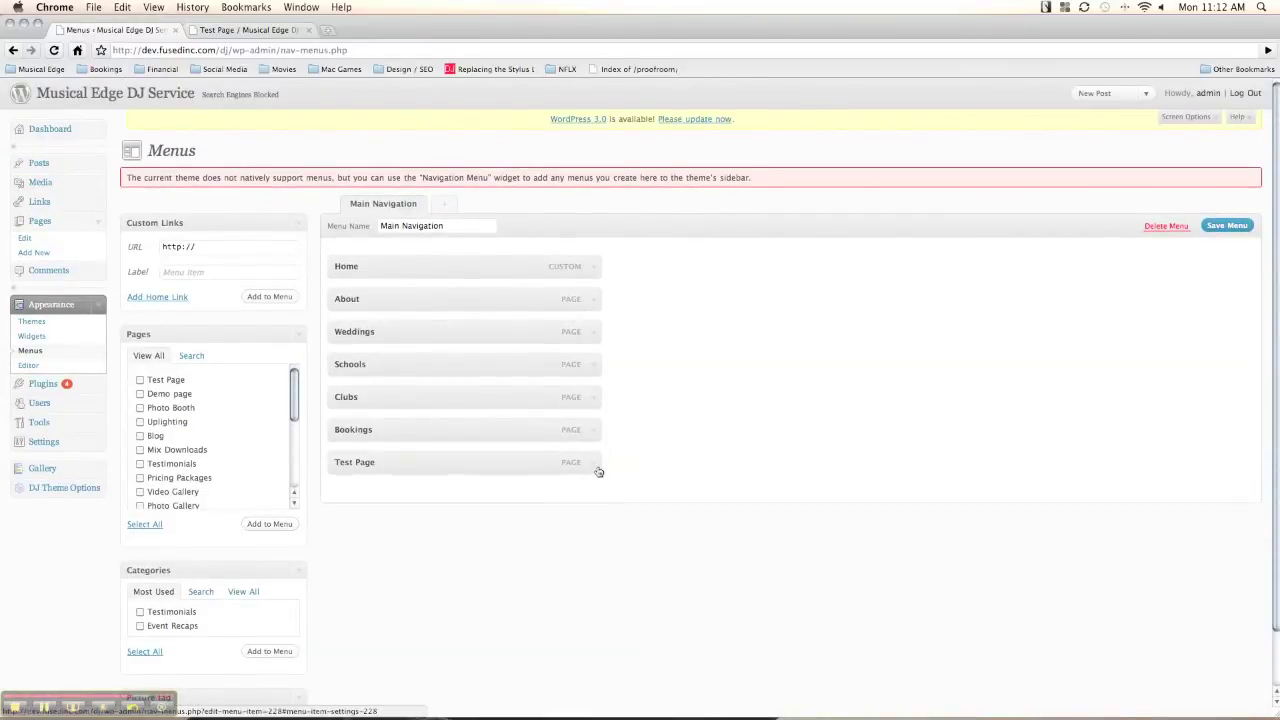
pyautogui.click(598, 469)
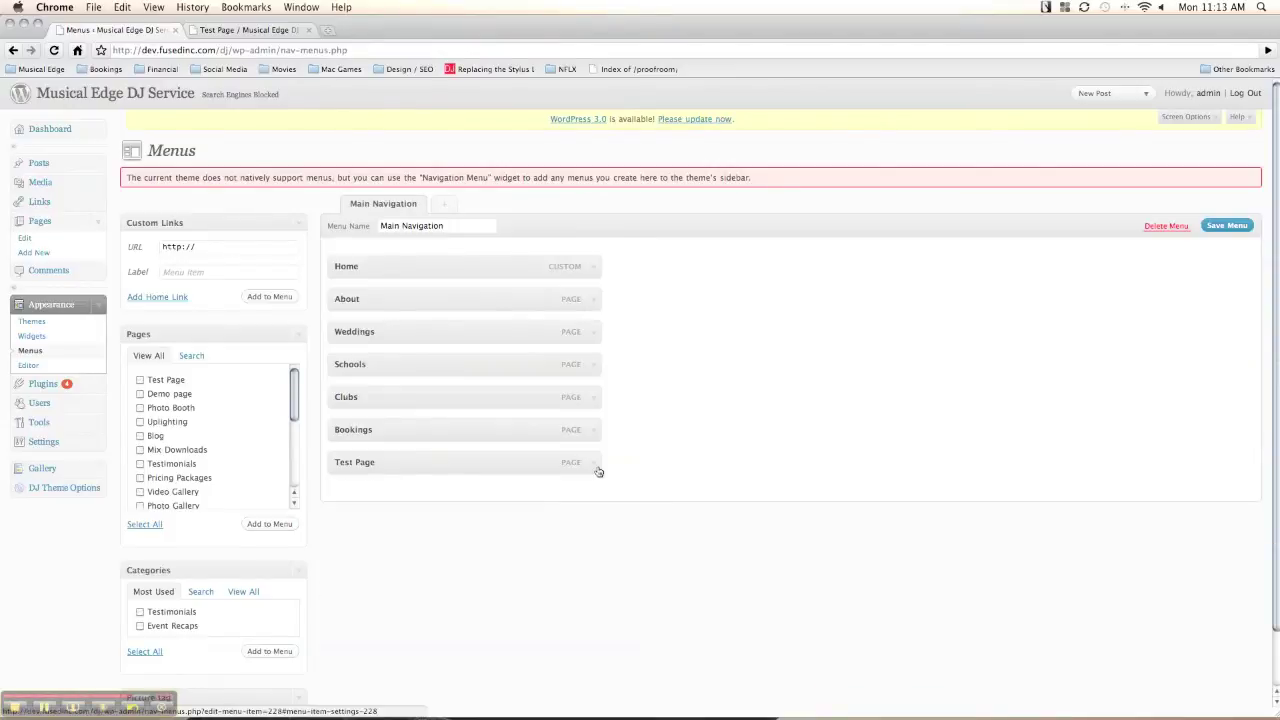
pyautogui.click(1224, 226)
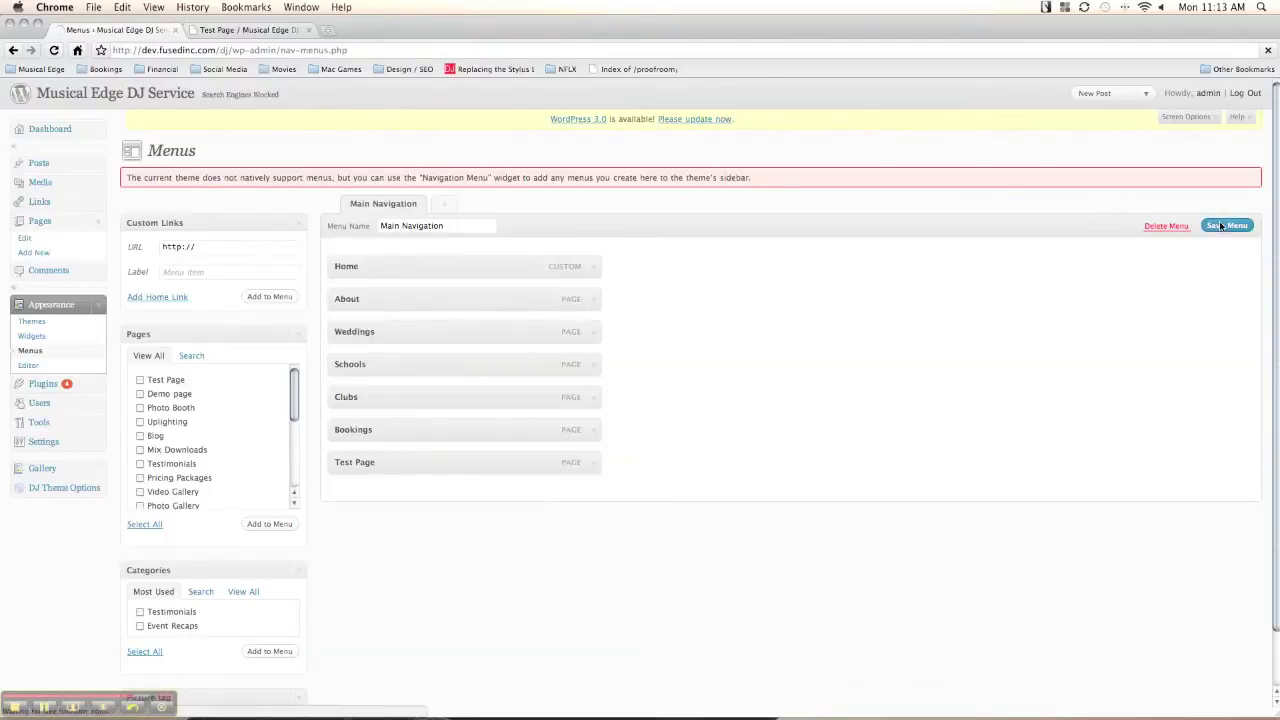
pyautogui.click(245, 29)
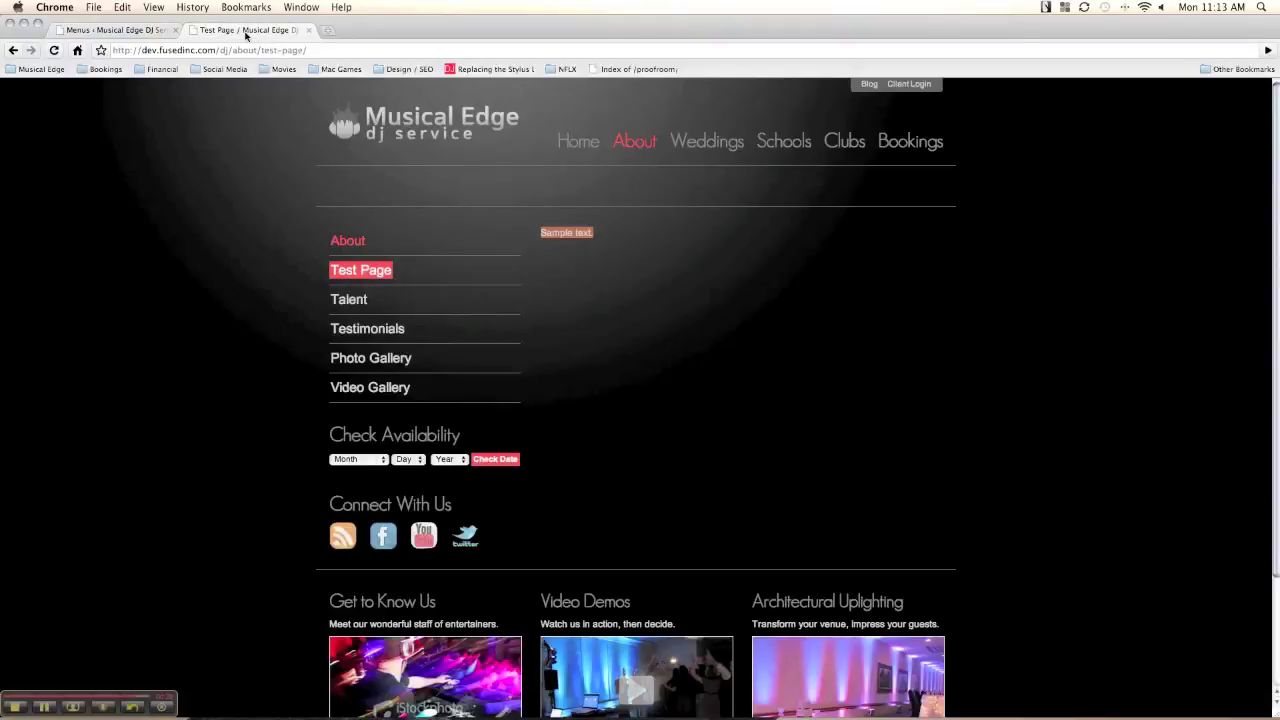
# Reload the live Test Page to show it in navigation, then visit the home page footer
pyautogui.press('super+r')
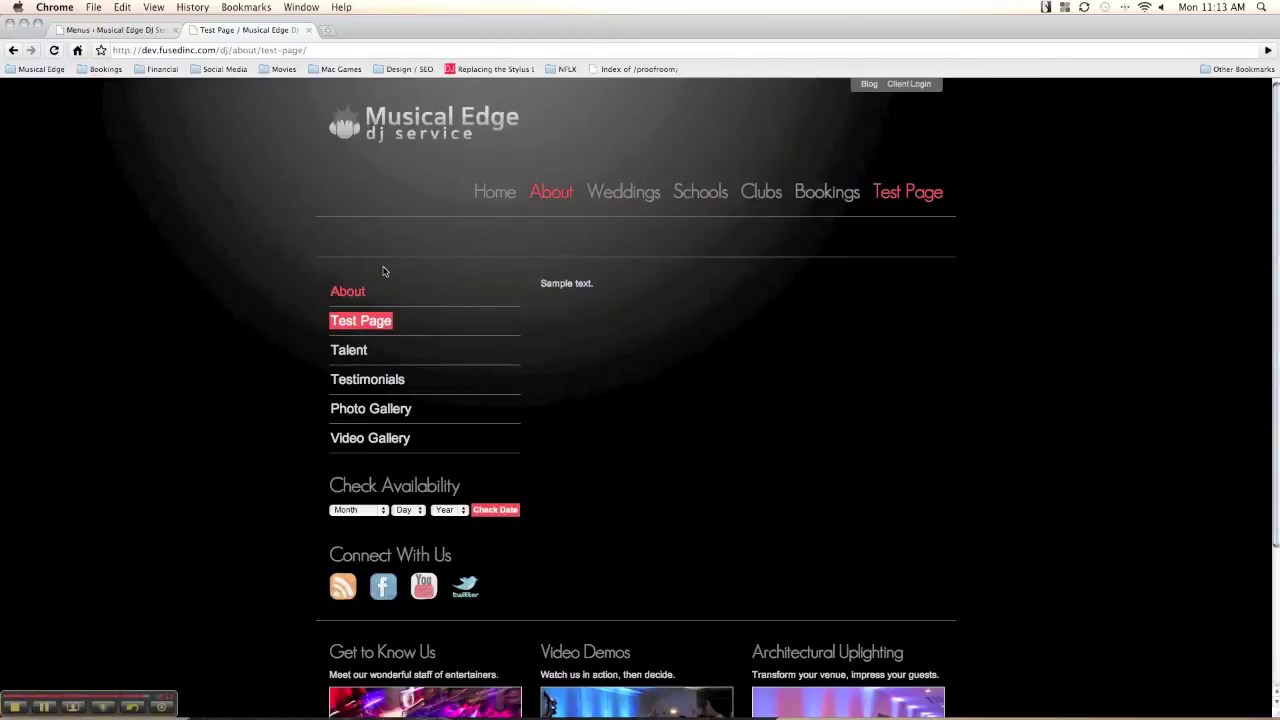
pyautogui.click(431, 122)
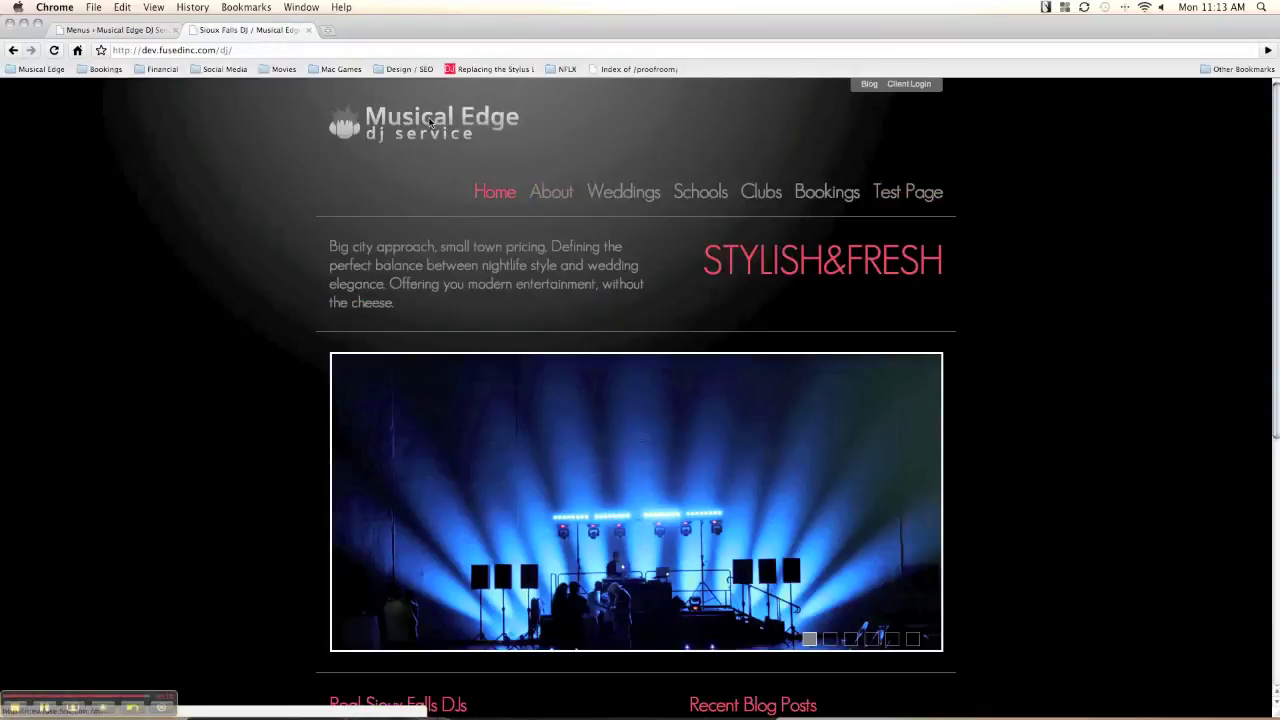
pyautogui.scroll(-5, 248, 236)
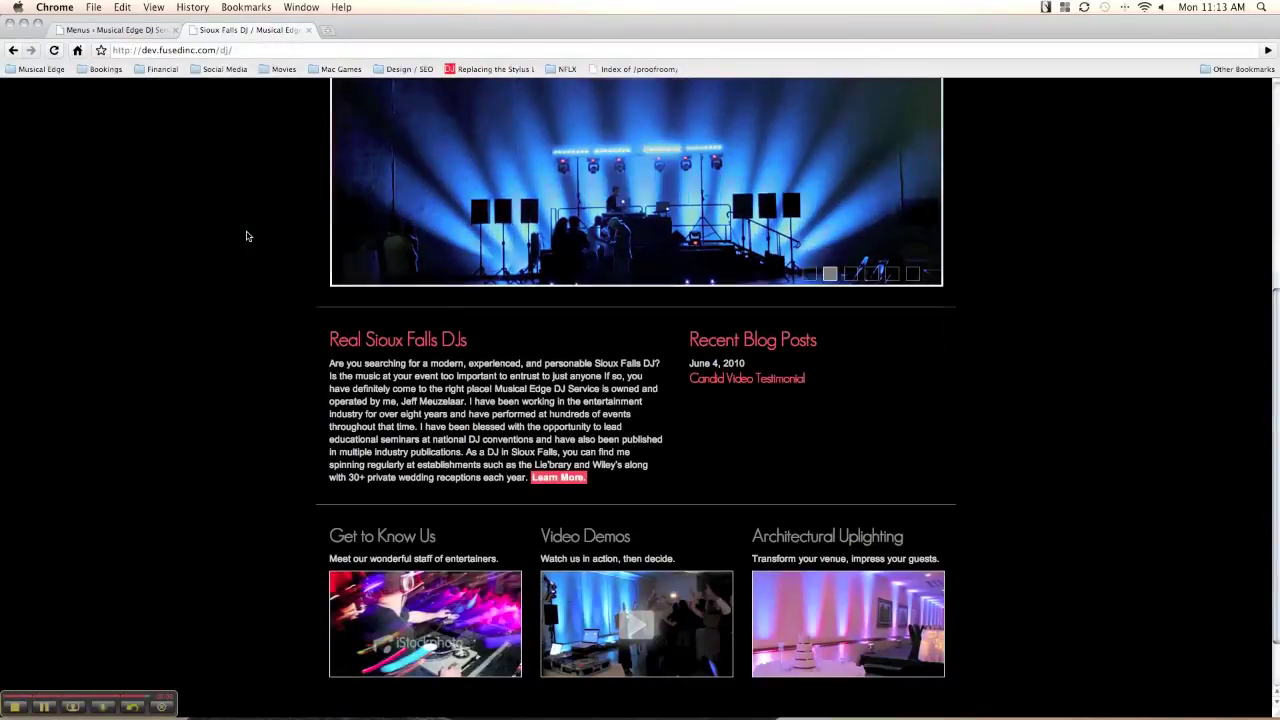
pyautogui.scroll(3, 246, 234)
pyautogui.scroll(-5, 246, 234)
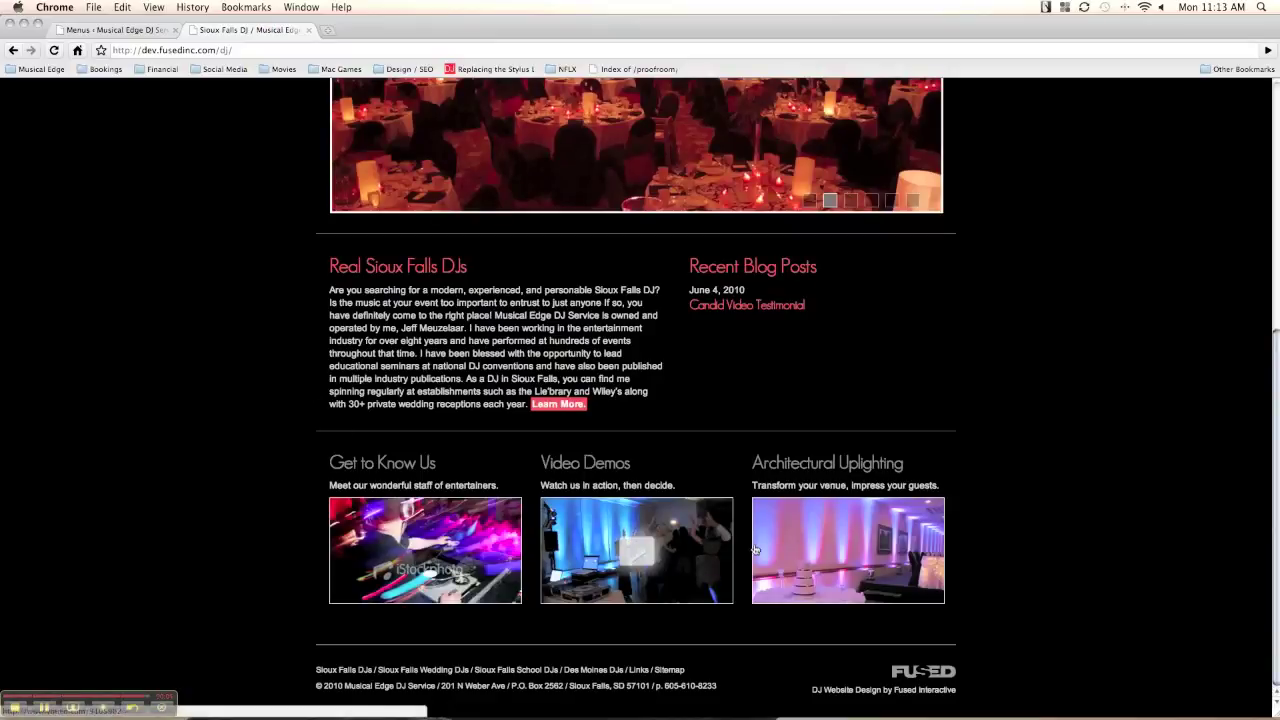